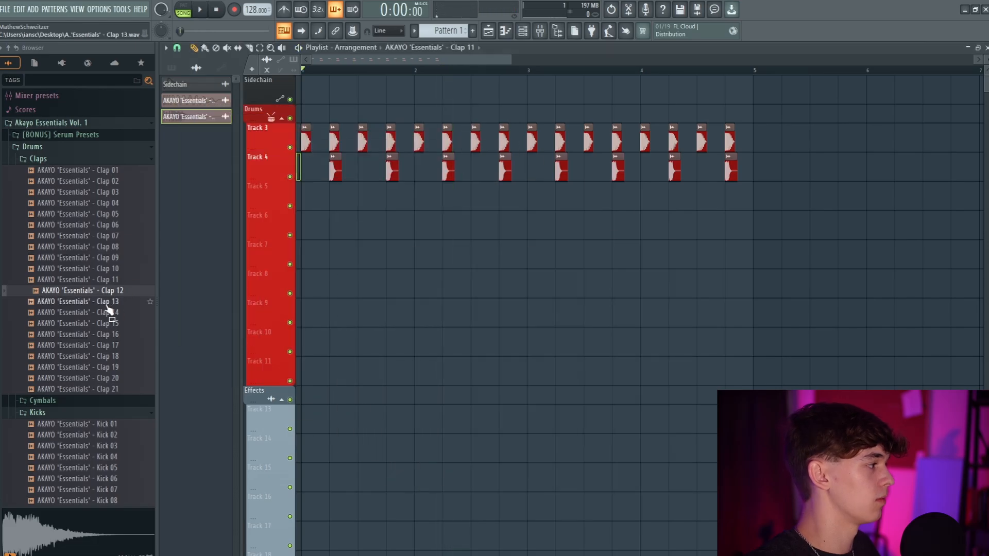
Layer Clap 13 with the existing claps on Track 5 and bring up the Open Hat 01 steps' panning values
left_click(83, 302)
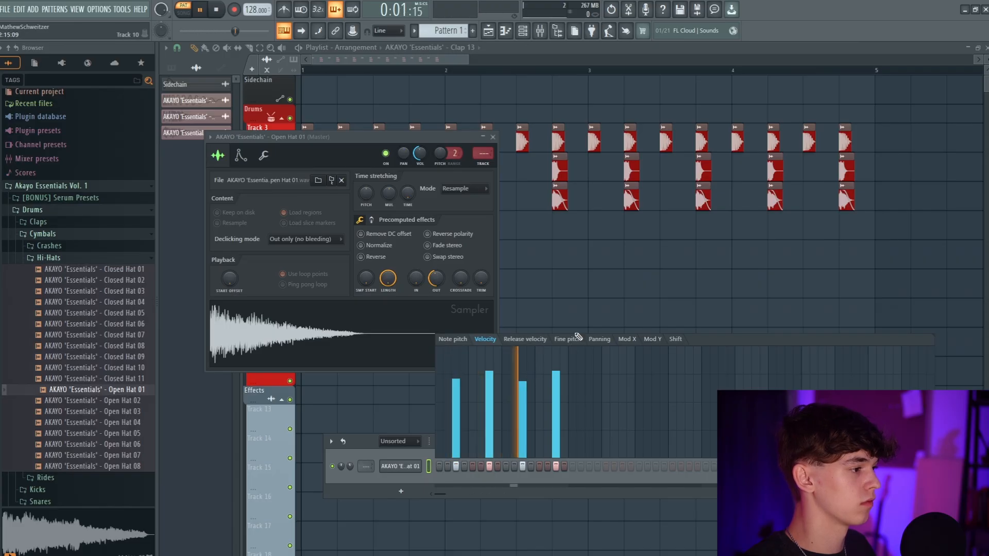
left_click(598, 339)
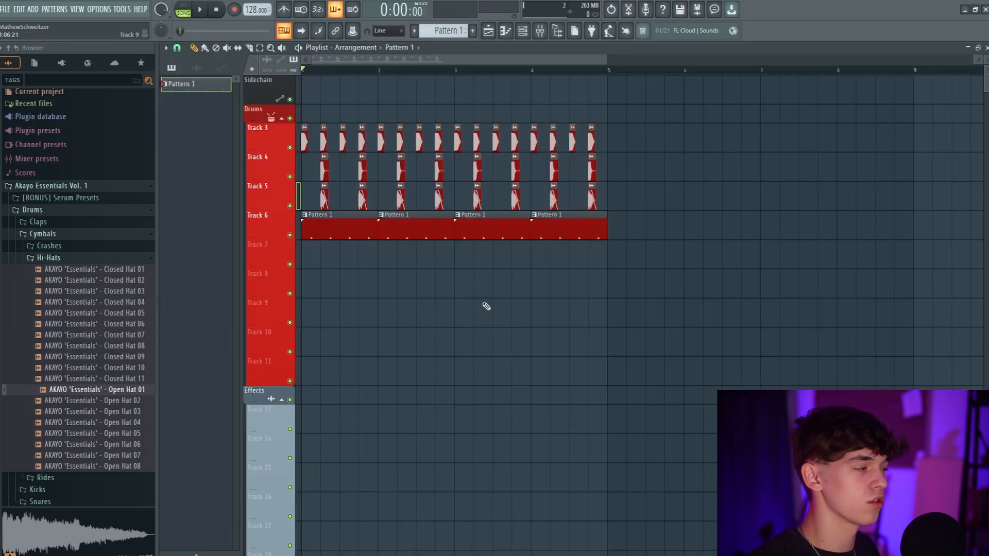
key("space")
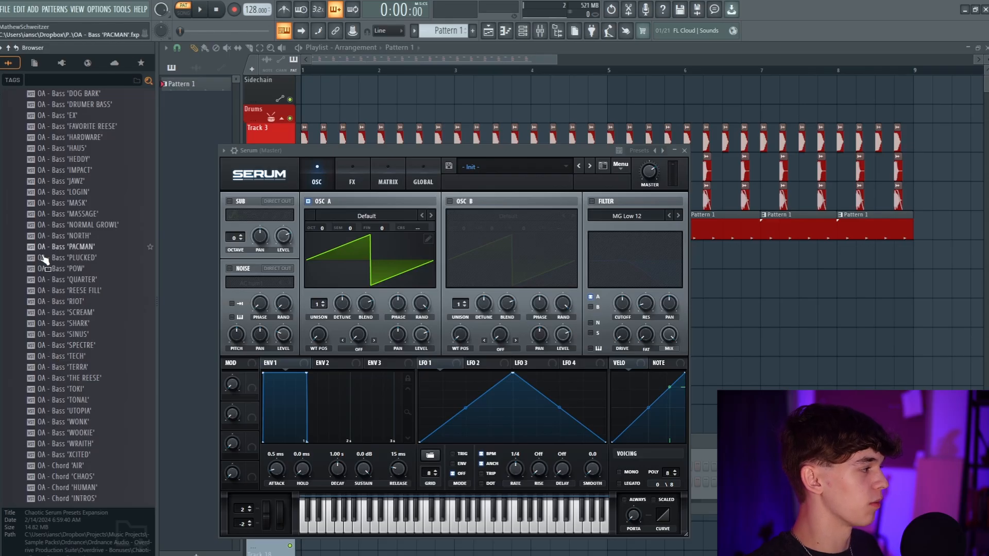
Load the OA - Bass 'HAU5' preset in Serum and place a row of eight short, evenly spaced E5 notes
scroll(45, 261, "down", 4)
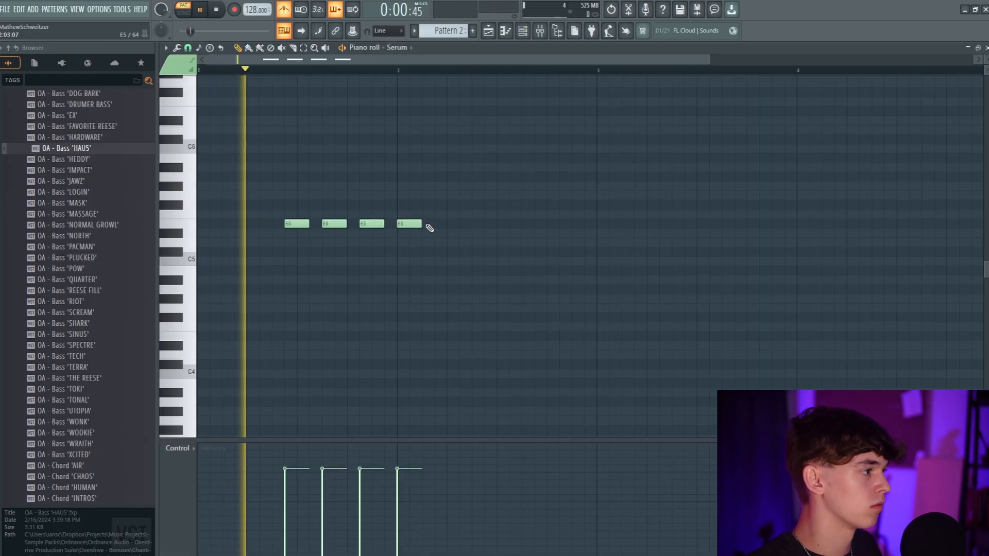
left_click(438, 225)
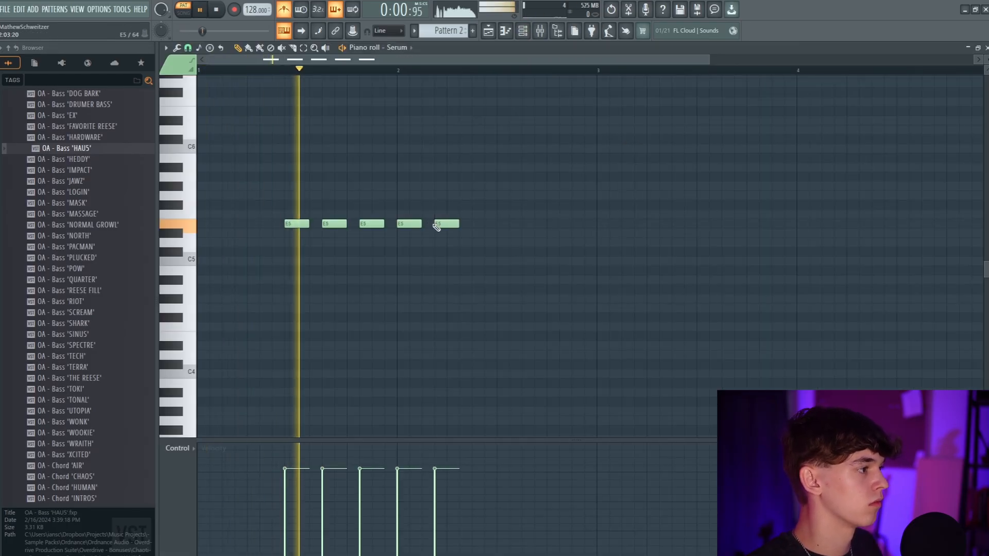
left_click(478, 226)
left_click(513, 225)
left_click(552, 226)
key("space")
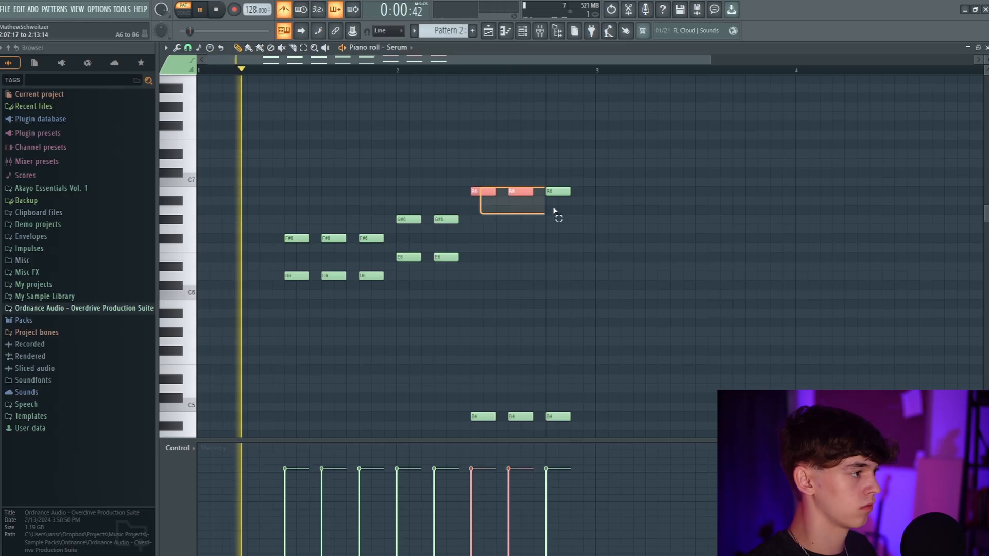
Move the last three upper notes down to B5 and add E6 harmony notes above the first two
left_click_drag(585, 214, 585, 302)
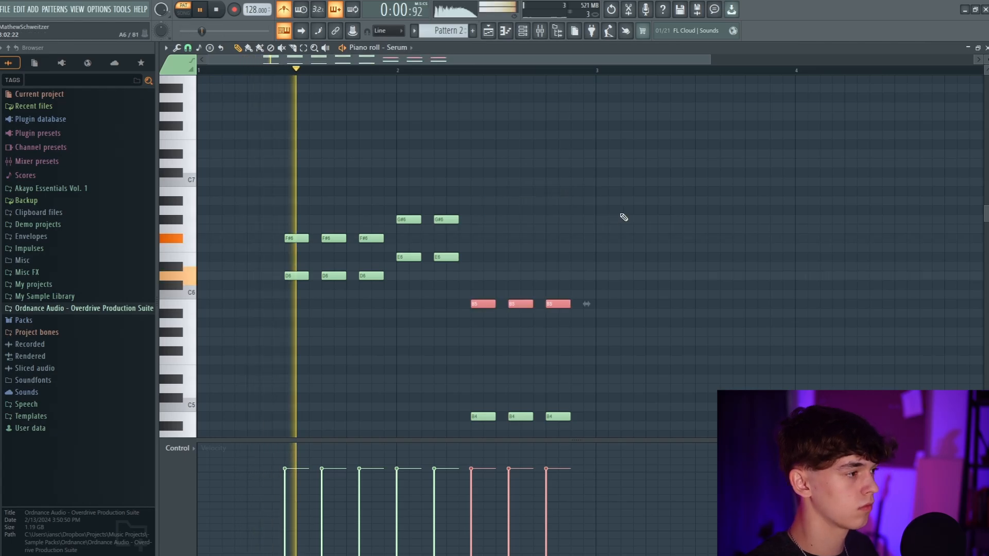
left_click(614, 225)
left_click(481, 257)
left_click(517, 257)
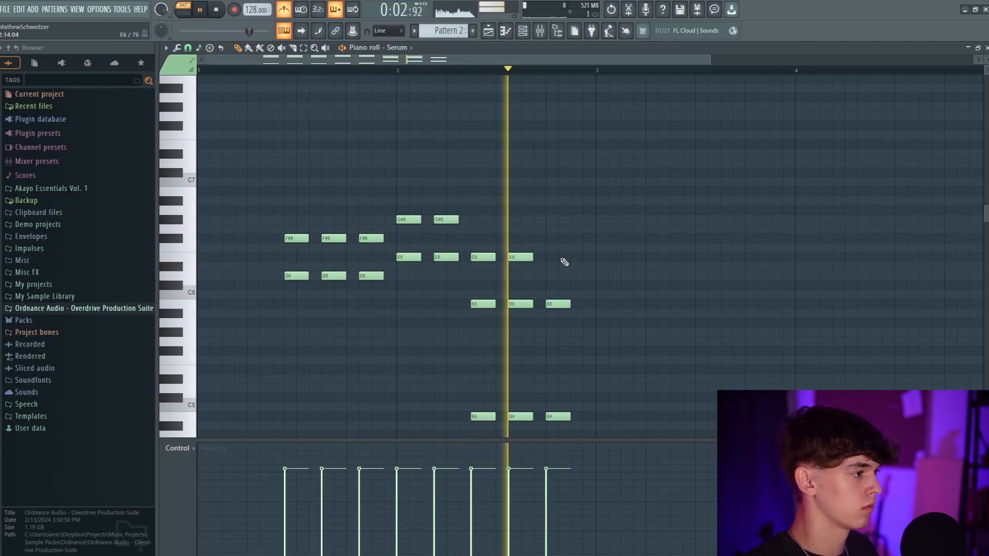
Replace the E6 harmony above the last three B5 notes with D#6 notes and play the pattern
key("space")
right_click(472, 268)
left_click_drag(471, 263, 585, 266, "ctrl")
left_click(660, 221)
scroll(602, 201, "down", 2)
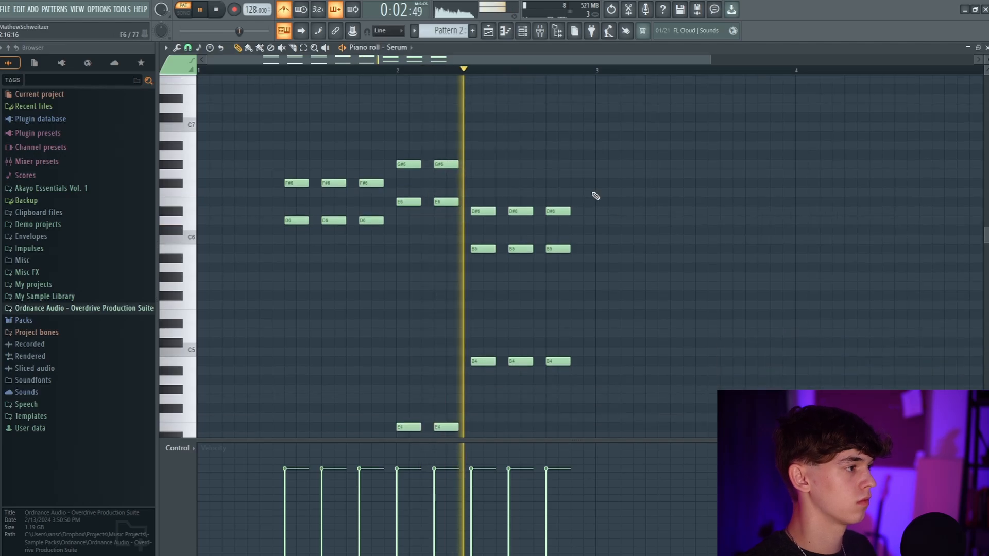
scroll(582, 175, "down", 3)
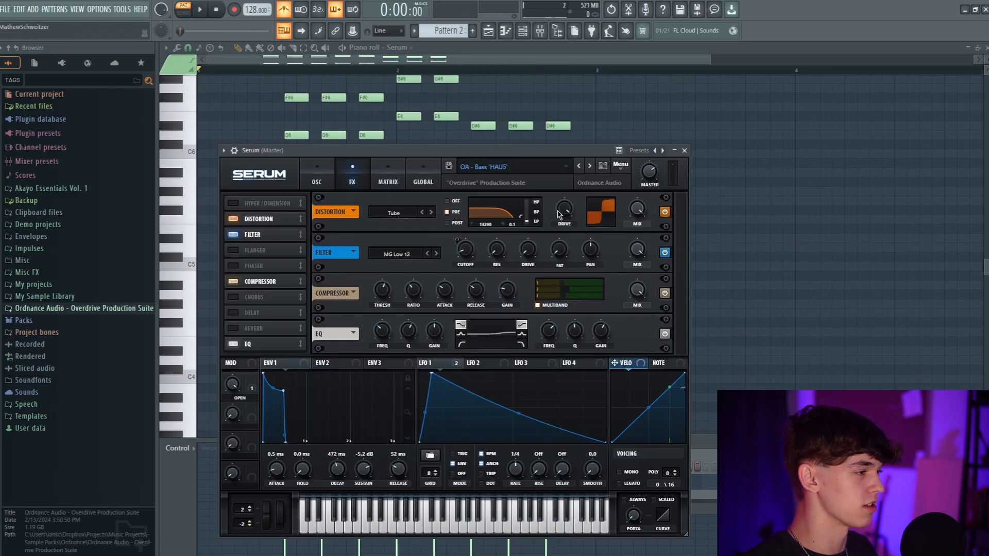
Adjust the effect settings of the HAU5 preset on Serum's FX page
left_click_drag(544, 257, 538, 244)
left_click_drag(525, 156, 579, 146)
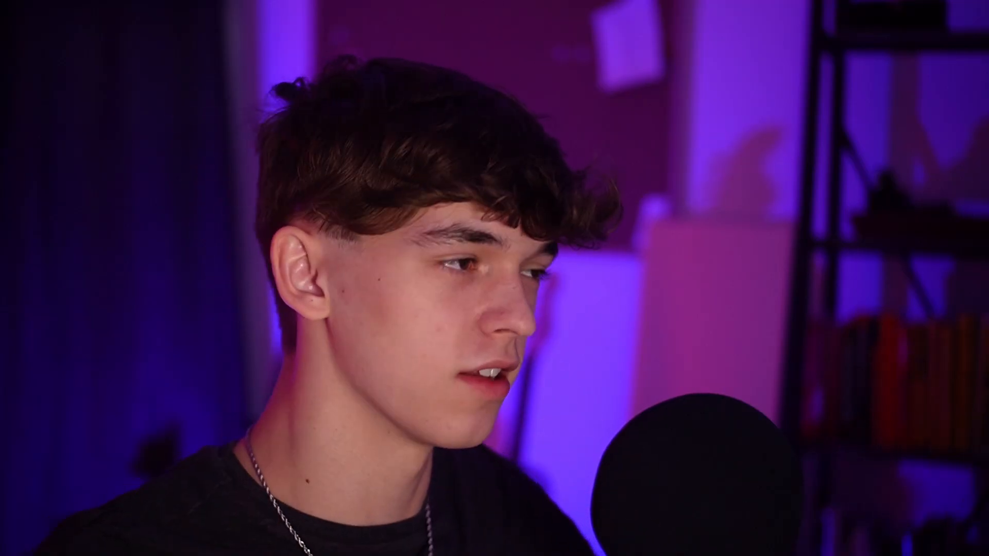
Adjust band 3 of the Fruity Parametric EQ 2 on Insert 43 in the low-mid range while the pattern plays
key("space")
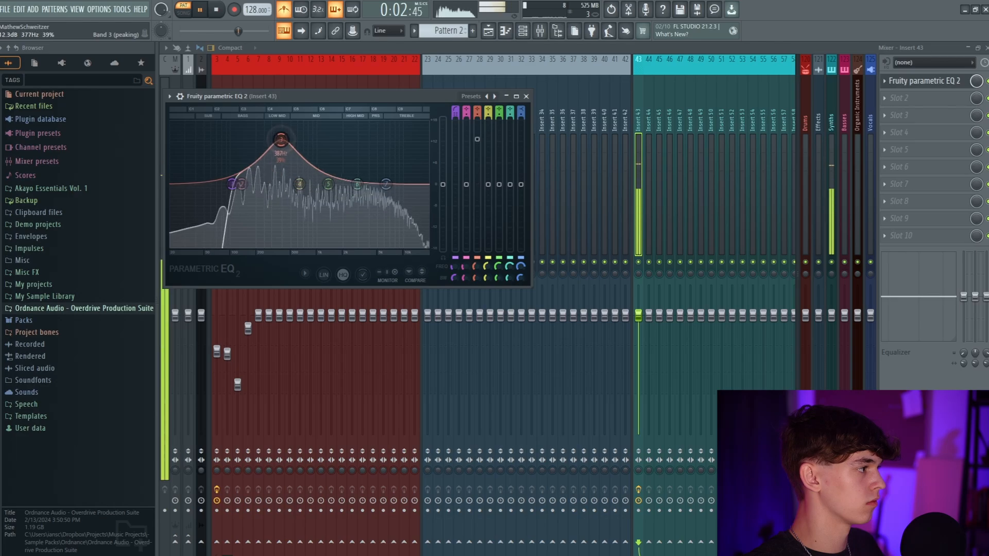
left_click_drag(281, 196, 285, 179)
key("space")
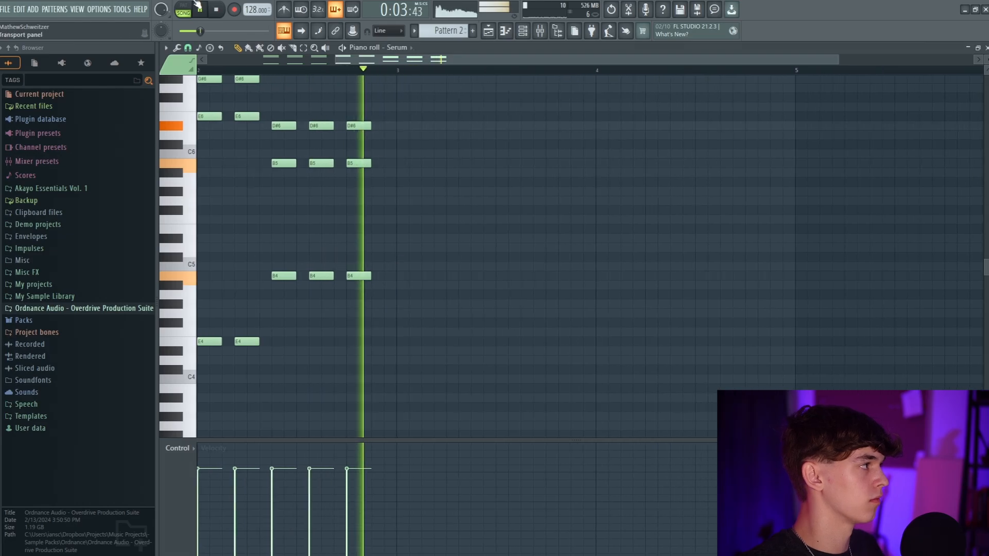
Try lowering the upper notes of the last three chords by a semitone to D7 and play the pattern
left_click_drag(533, 130, 757, 144)
key("shift+Down")
left_click(758, 145, "ctrl")
scroll(771, 164, "up", 3)
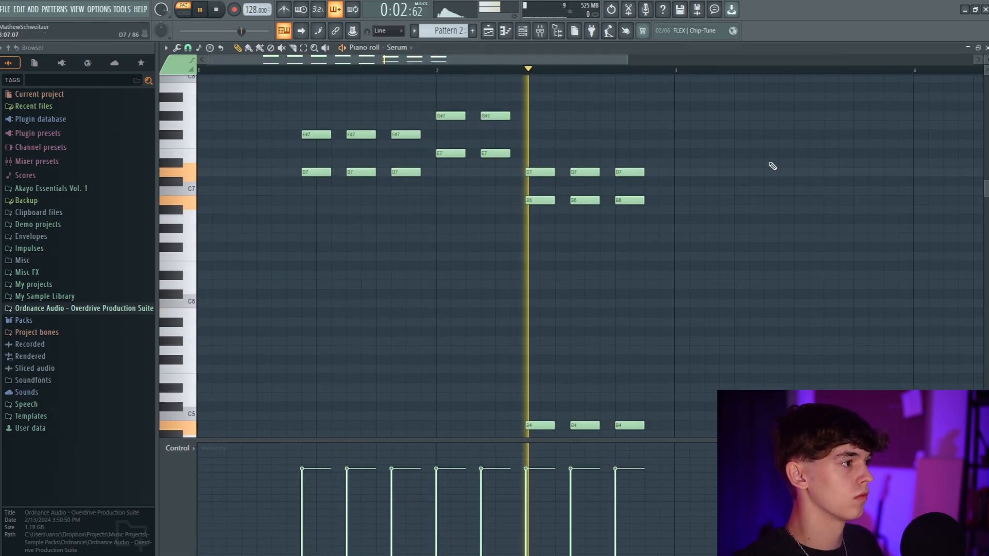
key("space")
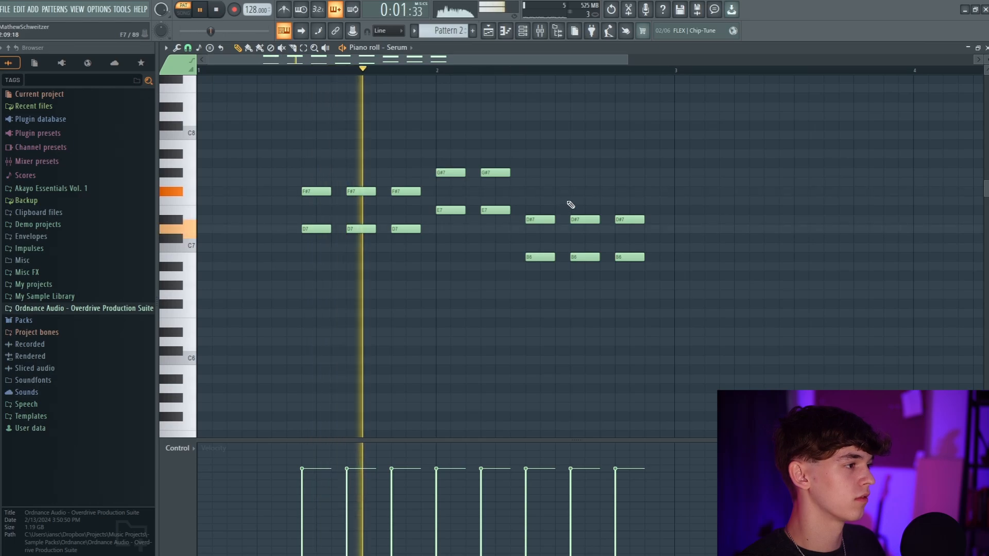
Lower the three D#7 notes a semitone to D7 and add a short C#7 note after the last chord
left_click_drag(530, 217, 732, 222)
key("shift+Down")
key("space")
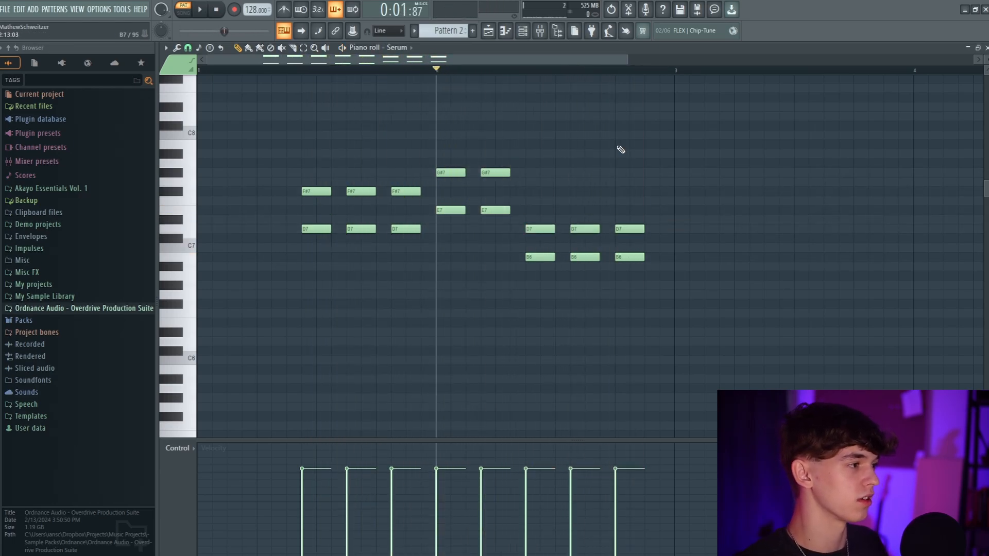
key("space")
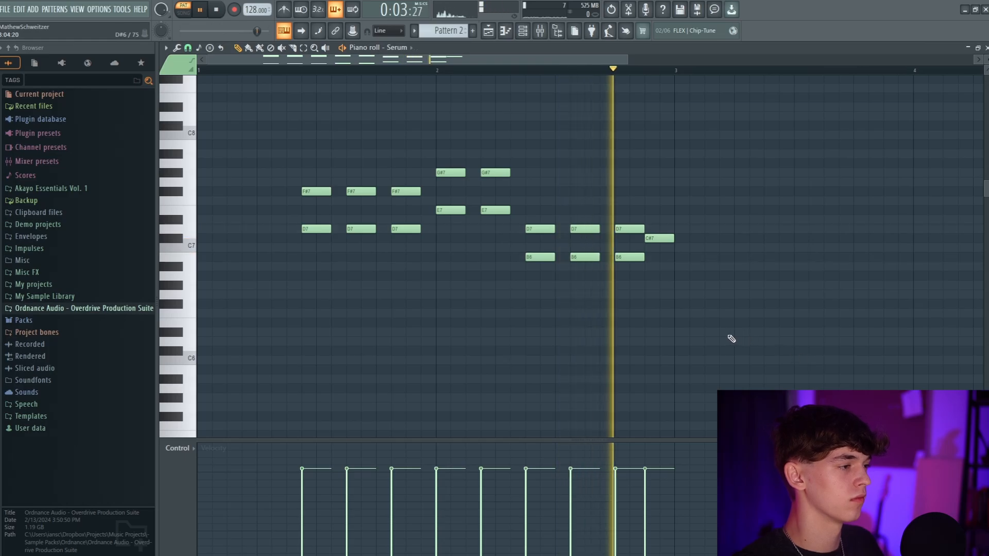
Place Pattern 2 clips one after another on Track 7 of the playlist and play them with the drums
left_click(489, 32)
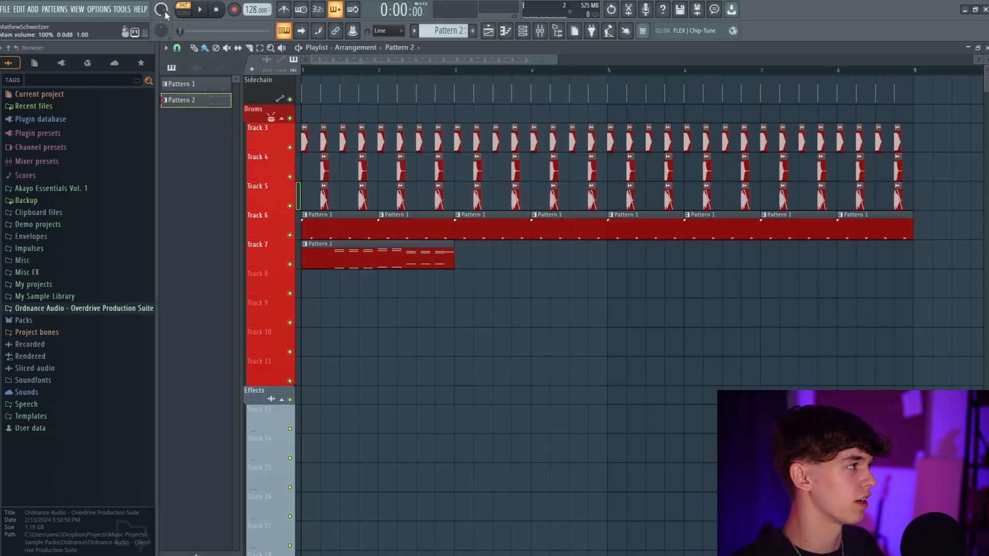
key("space")
left_click(470, 254)
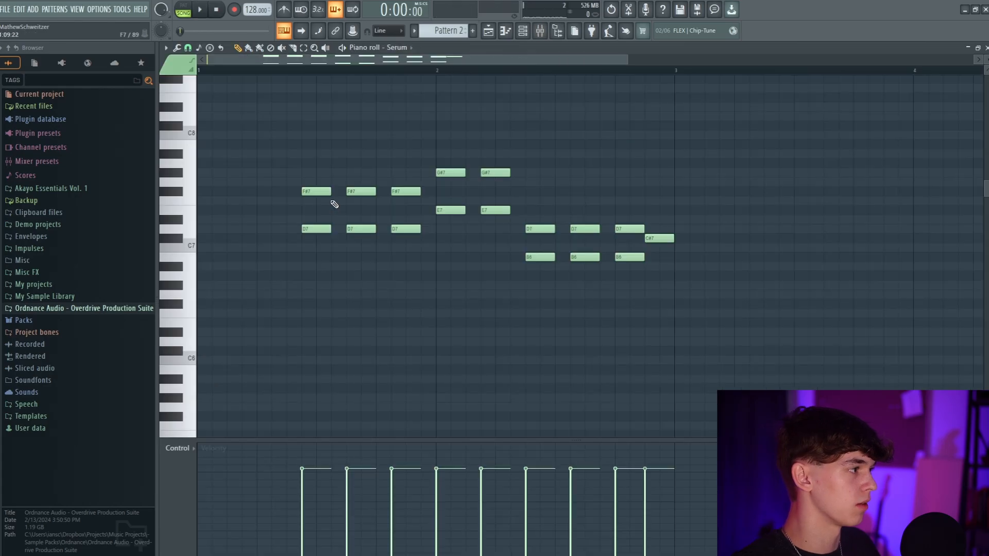
key("ctrl+a")
key("space")
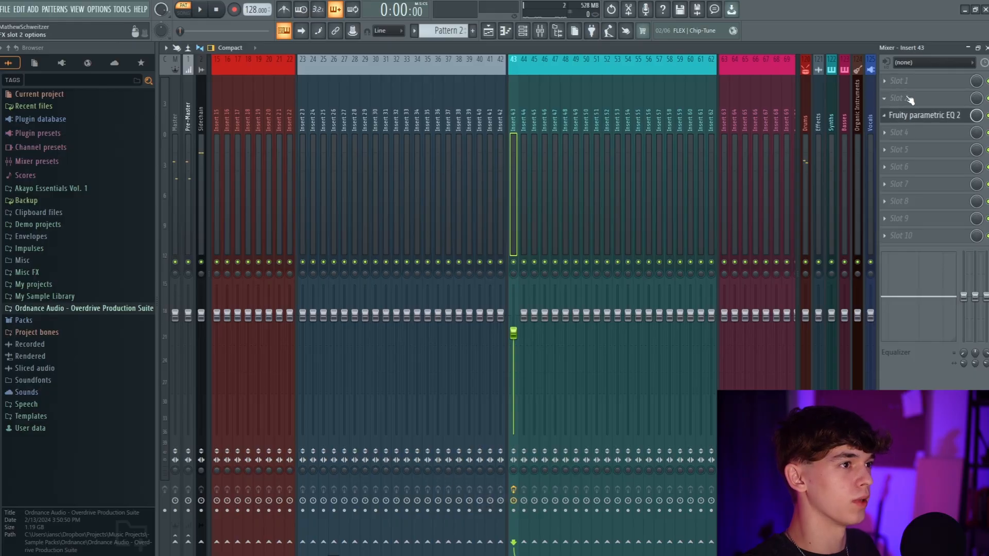
Load FabFilter Saturn 2 on Insert 43 ahead of the parametric EQ
left_click(909, 100)
left_click(669, 20)
type("sat")
double_click(544, 57)
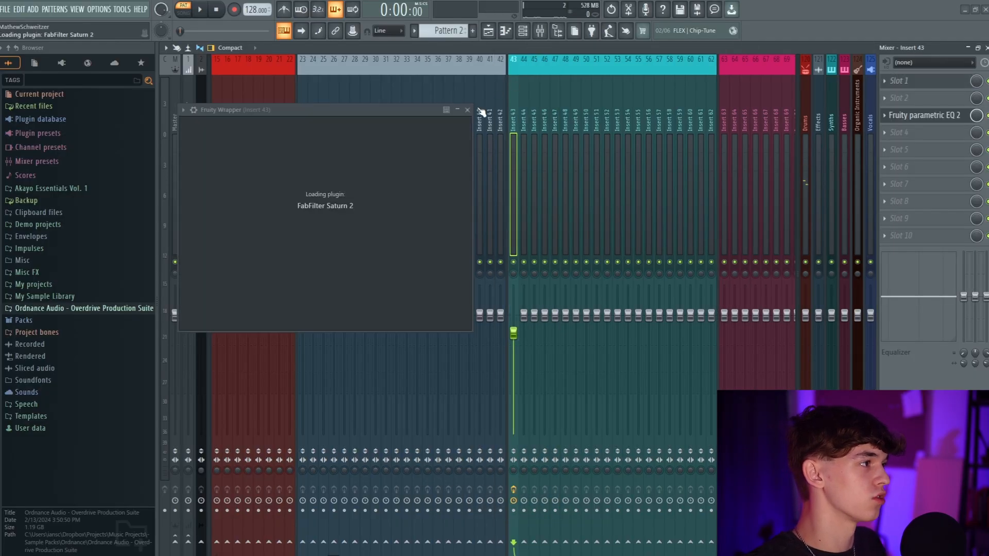
Add the OTT compressor after Saturn 2 on Insert 43 and set its depth to 16%
key("space")
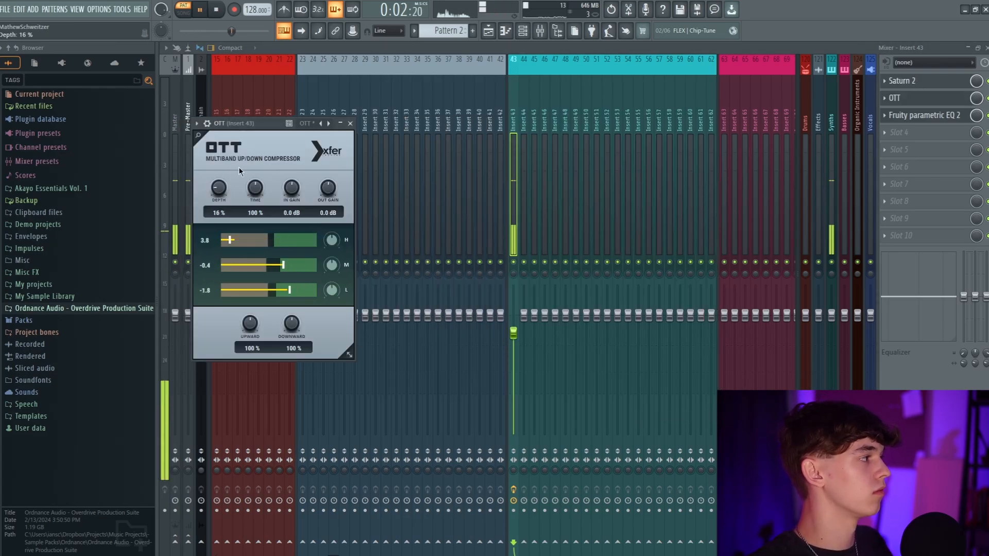
left_click_drag(259, 125, 355, 177)
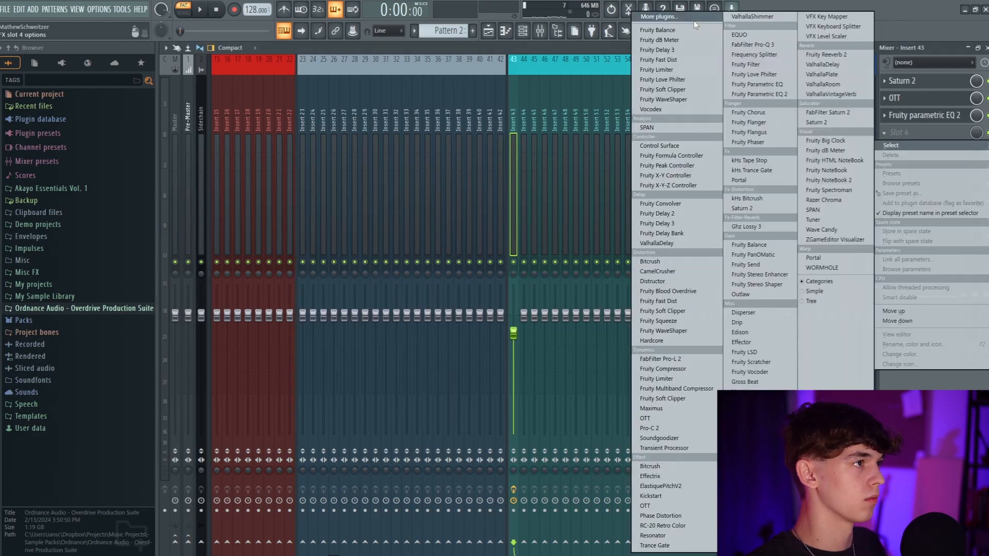
Add CamelCrusher to Insert 43 after the parametric EQ
left_click(692, 19)
type("ca")
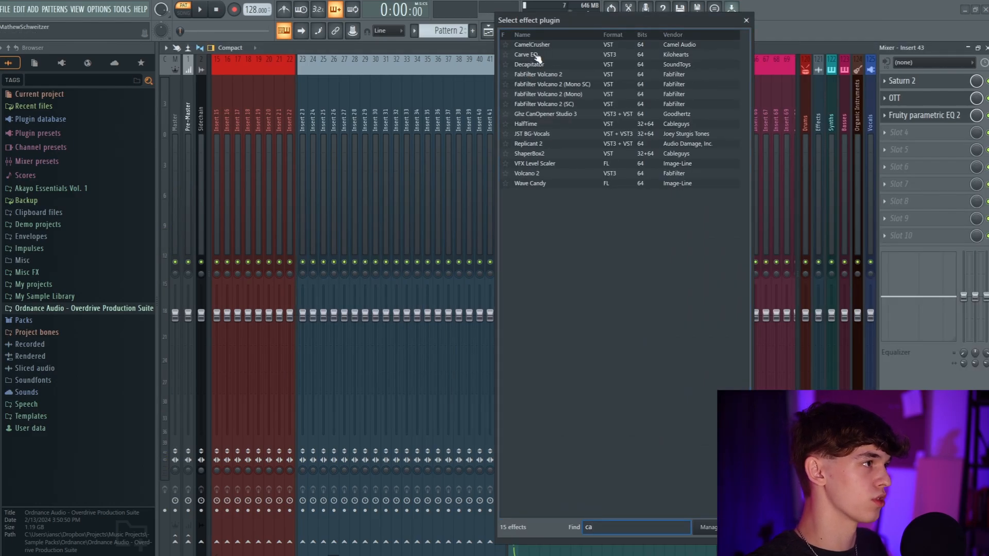
double_click(534, 57)
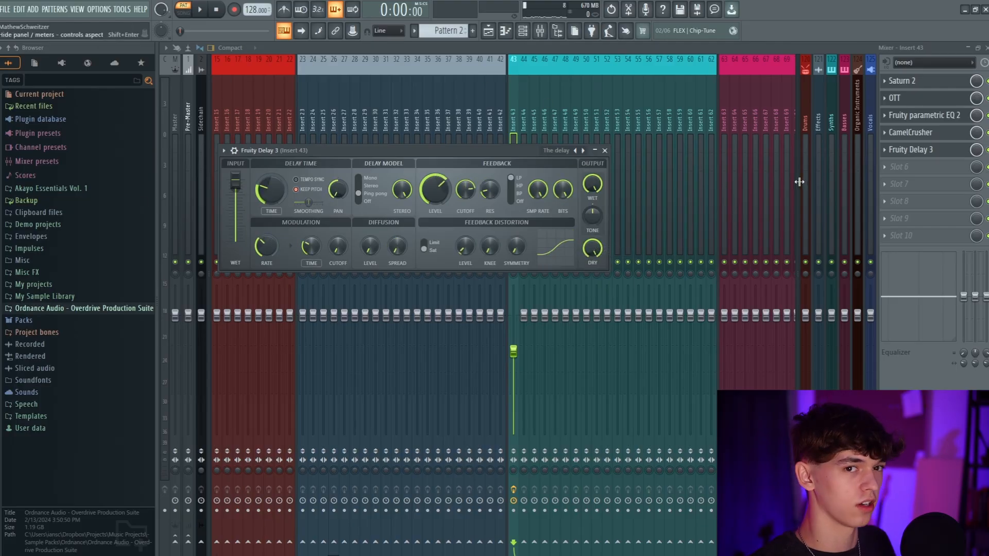
Create an automation clip for Fruity Delay 3's mix level on Insert 43, shape rises across Pattern 2 and play it
right_click(976, 149)
left_click(956, 227)
key("space")
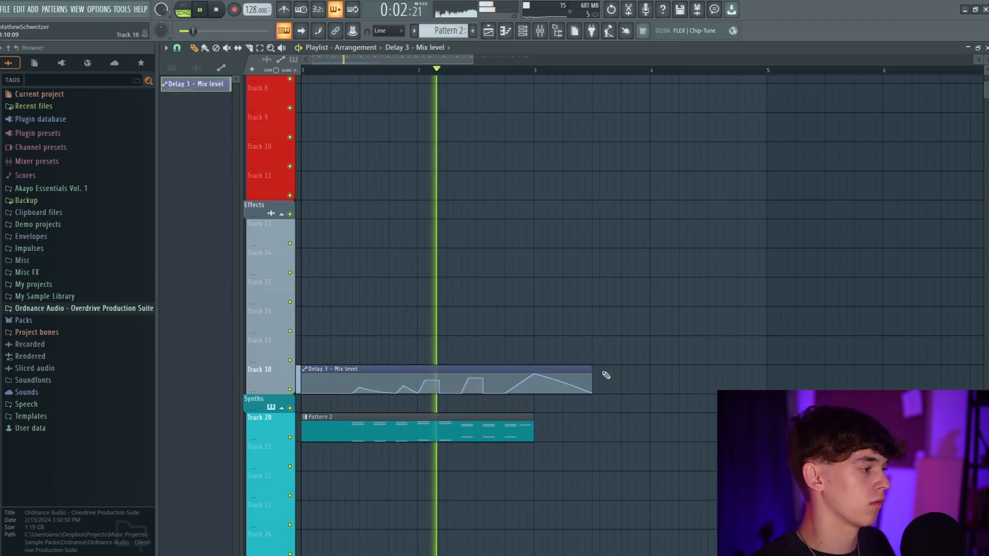
key("space")
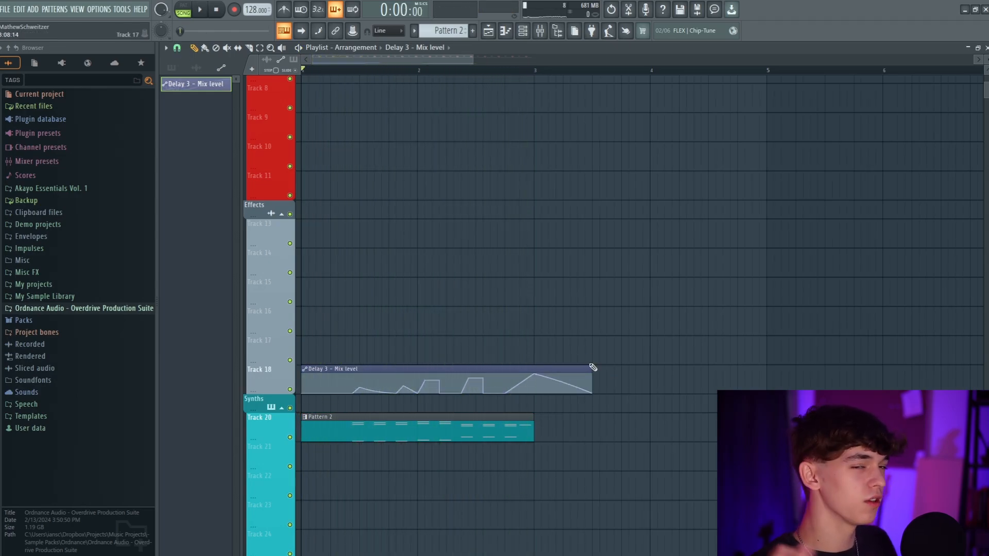
key("space")
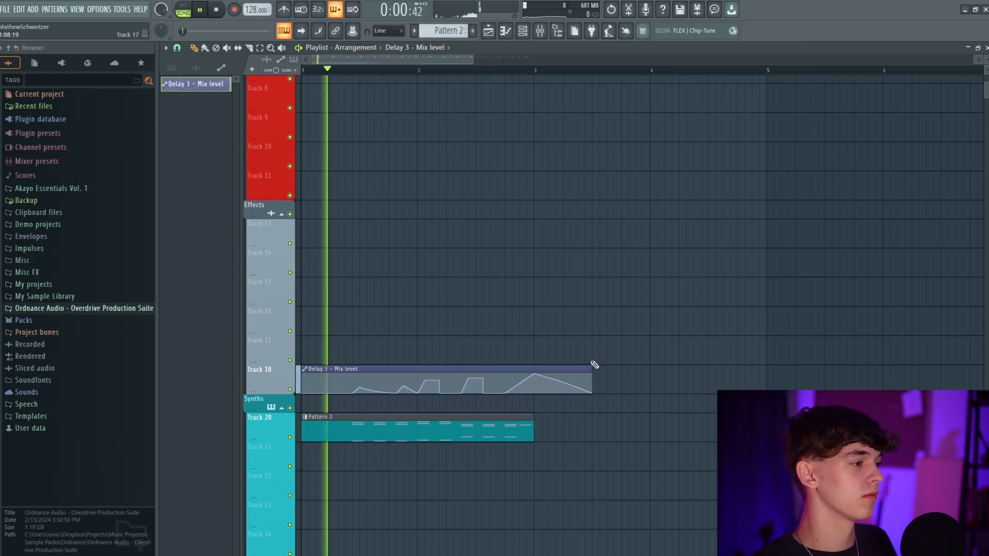
Trim the delay mix automation clip to end at bar 3 and place a copy at bar 5
left_click_drag(593, 367, 537, 367)
left_click(770, 376)
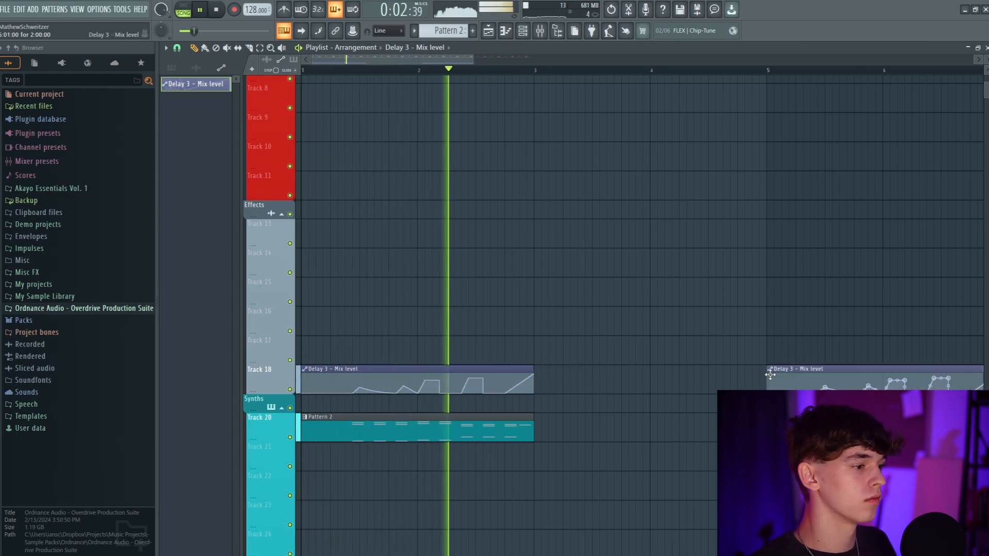
Enter the melody's top line for a second Serum with the OA - Lead 'FILTH' preset and transpose it down one octave
scroll(451, 71, "down", 2)
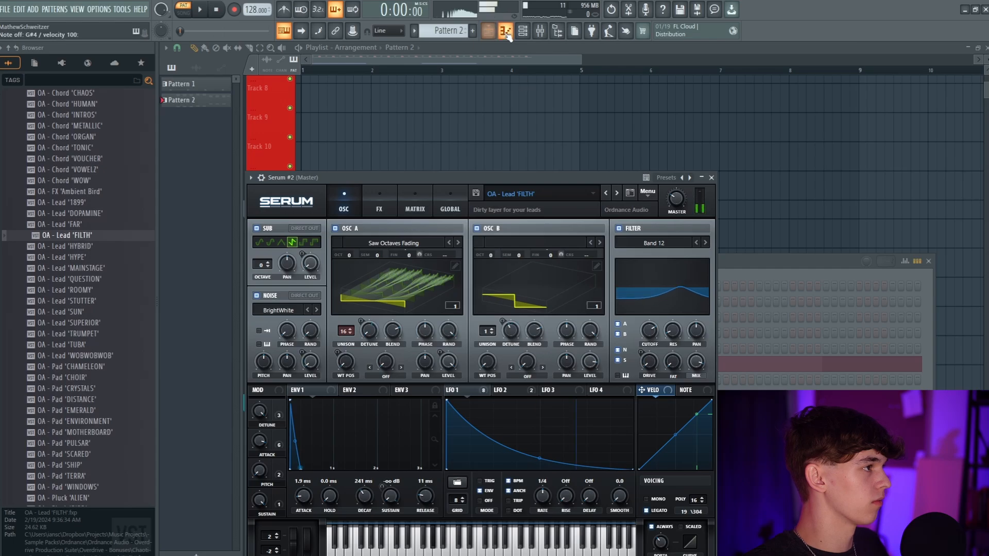
left_click(505, 32)
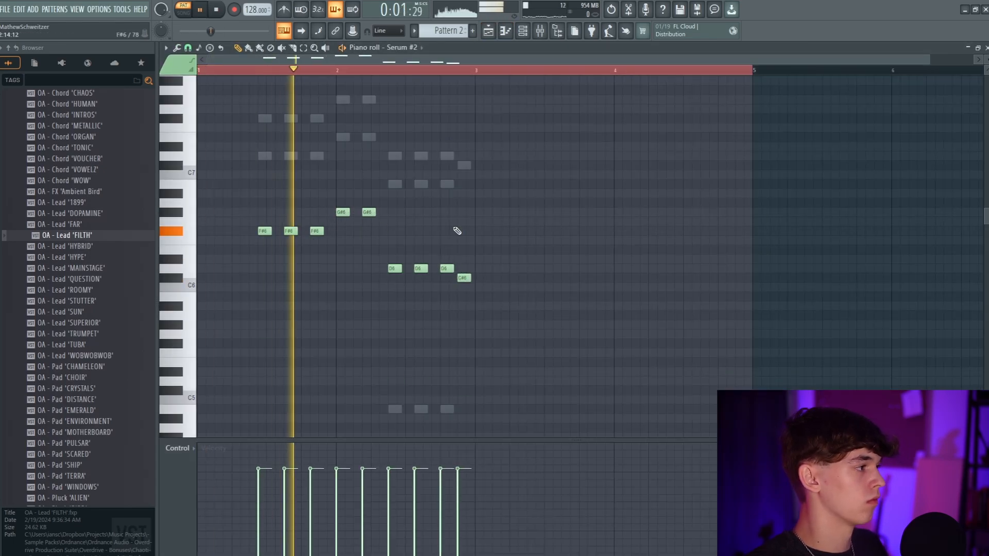
key("ctrl+Down")
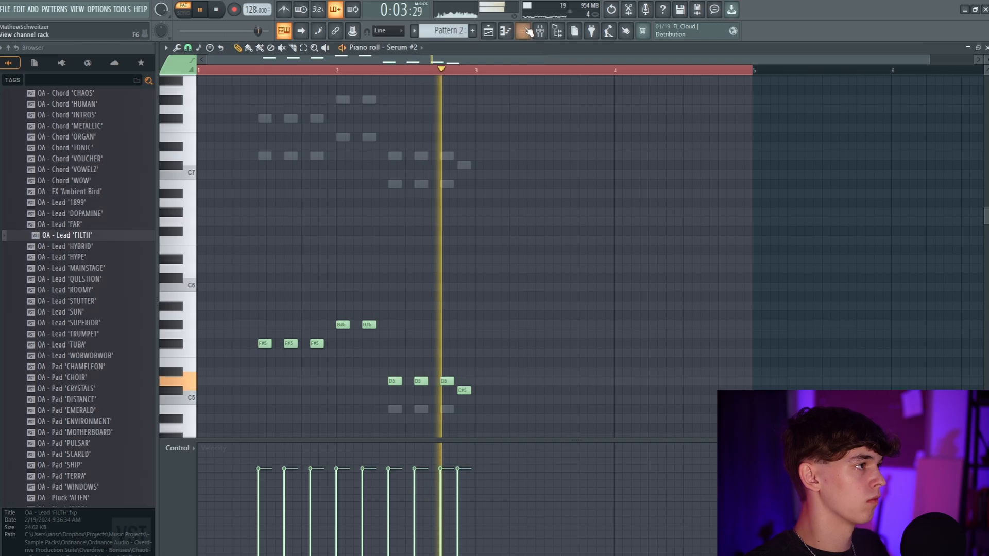
key("space")
Route Insert 44 only to Insert 43 and lower Insert 44's volume to about 93% while the pattern plays
key("F6")
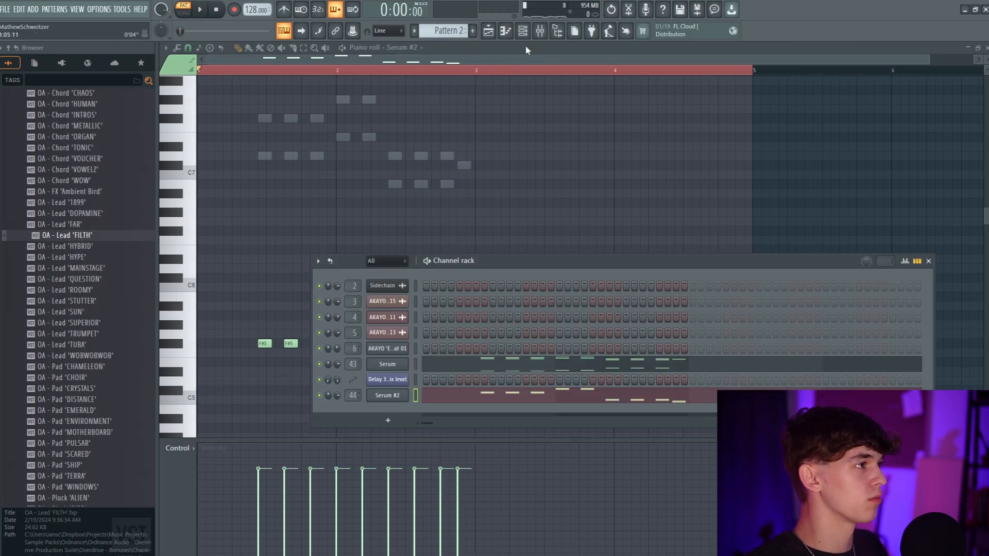
key("F9")
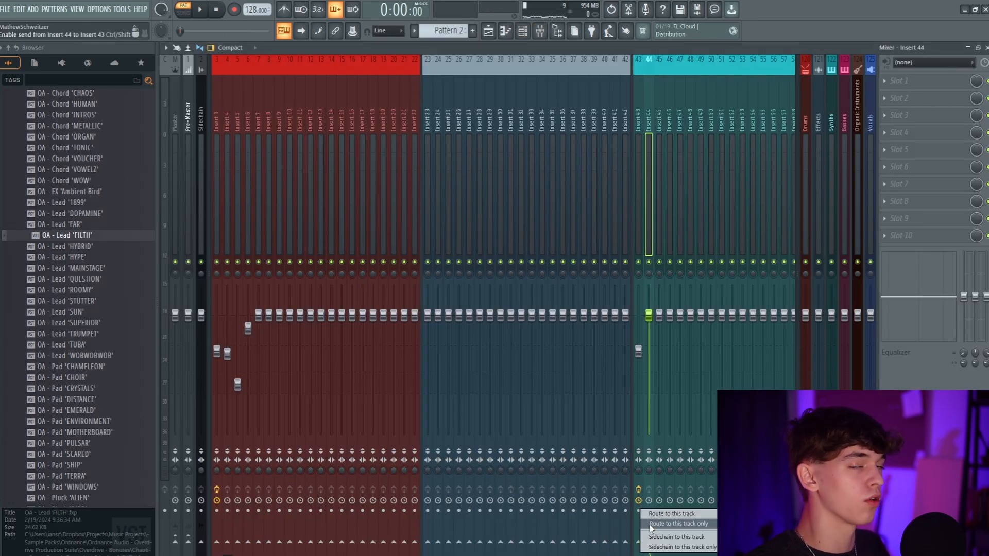
left_click(651, 524)
key("space")
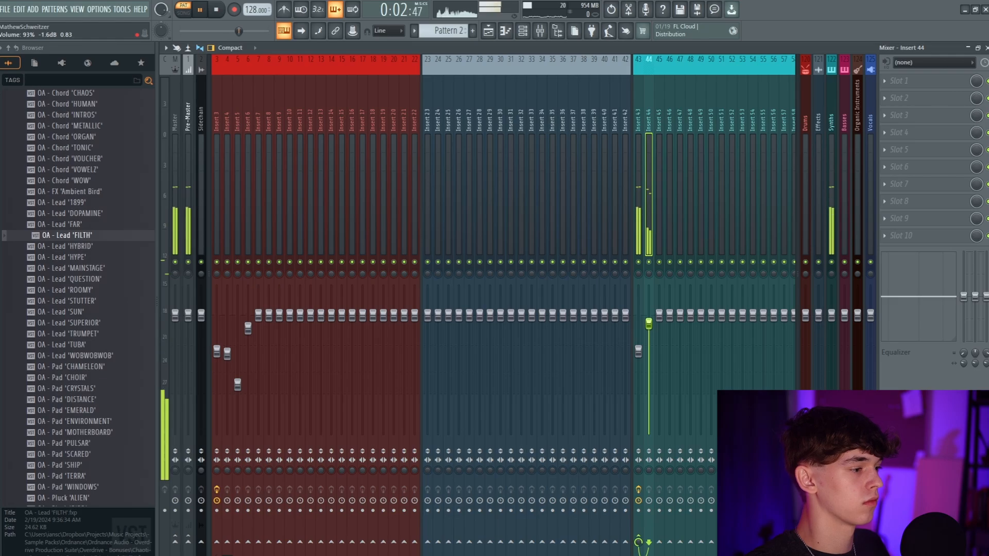
Open the second Serum with the OA - Lead 'FILTH' preset and play Pattern 2 to hear it
left_click(511, 32)
key("F6")
left_click(392, 396)
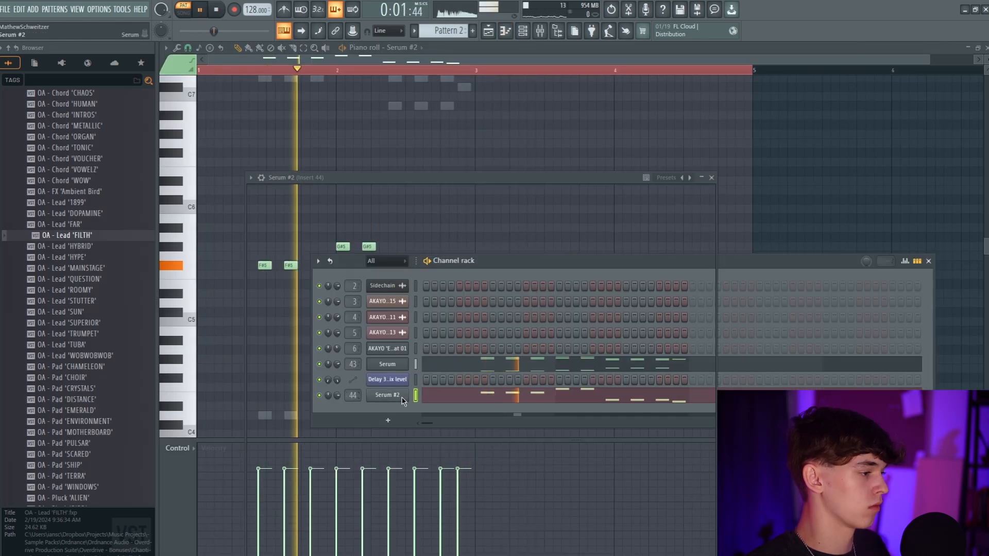
left_click_drag(449, 177, 518, 108)
left_click_drag(518, 335, 542, 308)
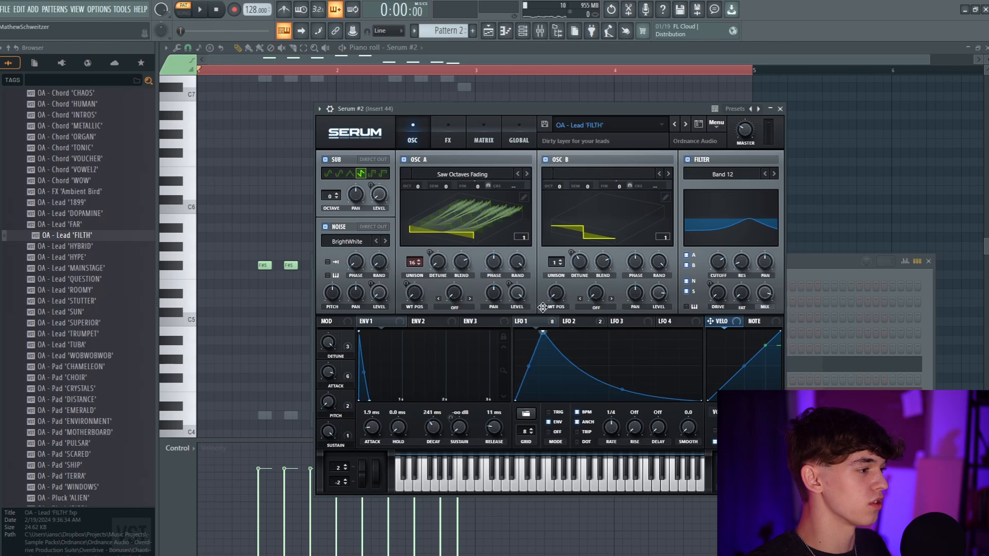
key("space")
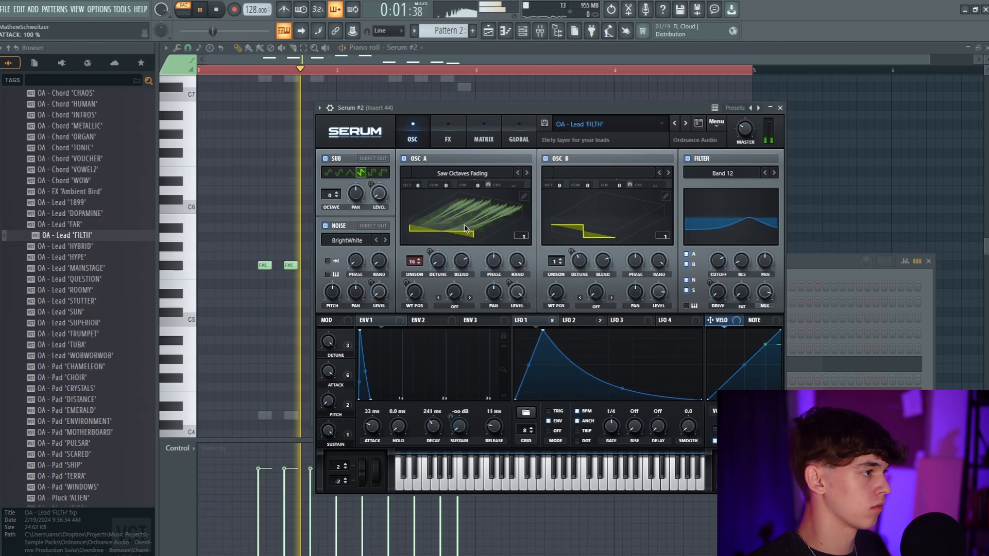
Transpose the second Serum's lead notes in Pattern 2 down one octave
key("Escape")
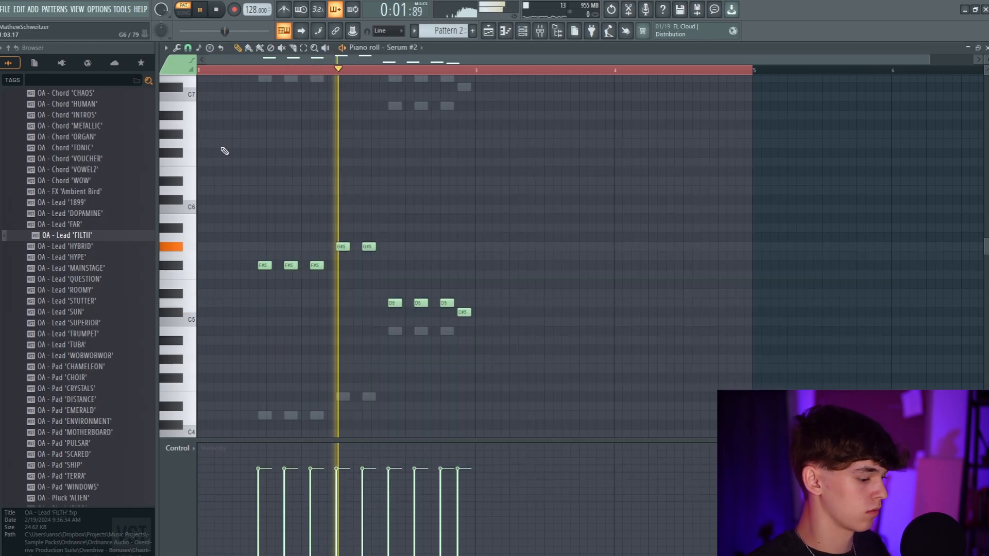
left_click(523, 31)
key("space")
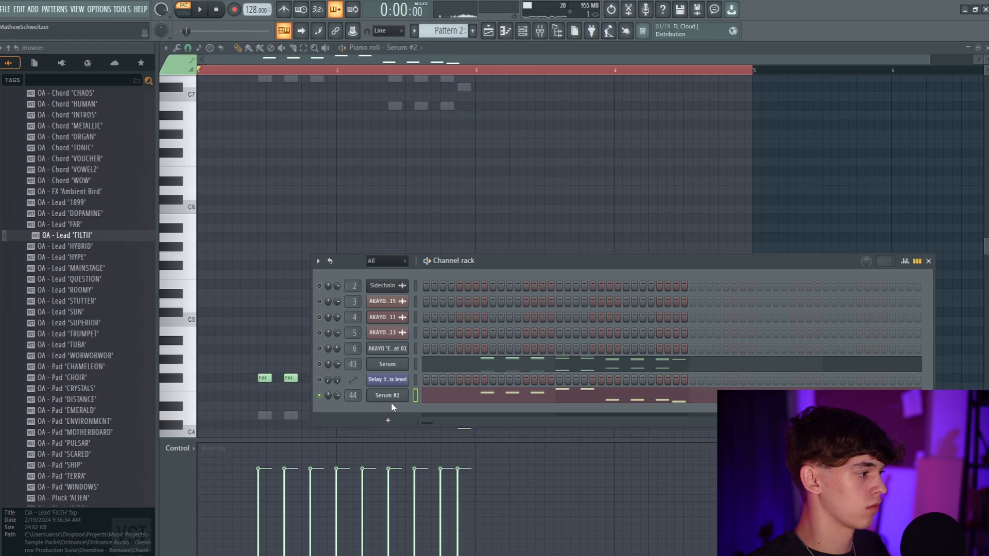
Set the second Serum's Envelope 1 attack to 33 ms, and remove LFO 1 from the noise level and disable the noise oscillator
left_click(388, 396)
key("space")
left_click_drag(369, 280, 343, 268)
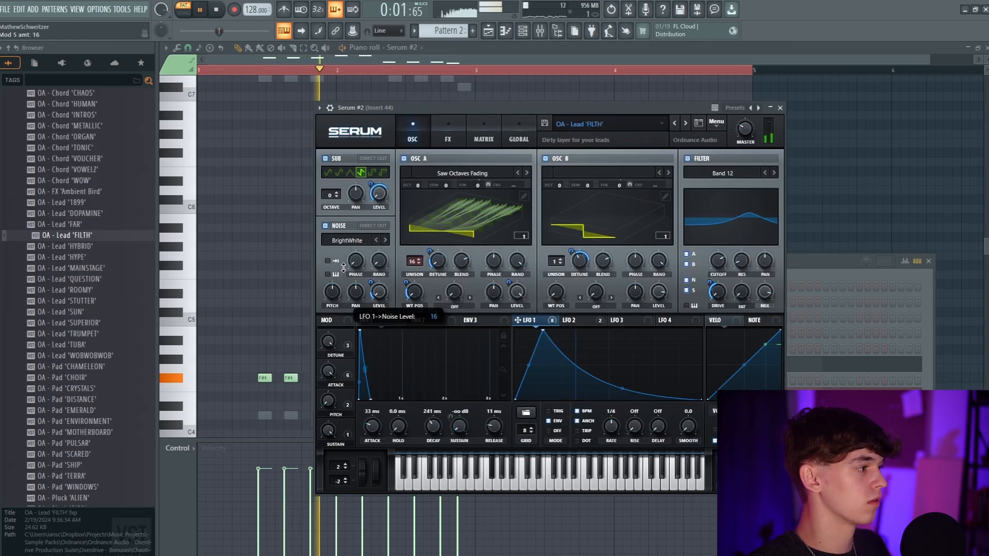
right_click(376, 290)
left_click(400, 310)
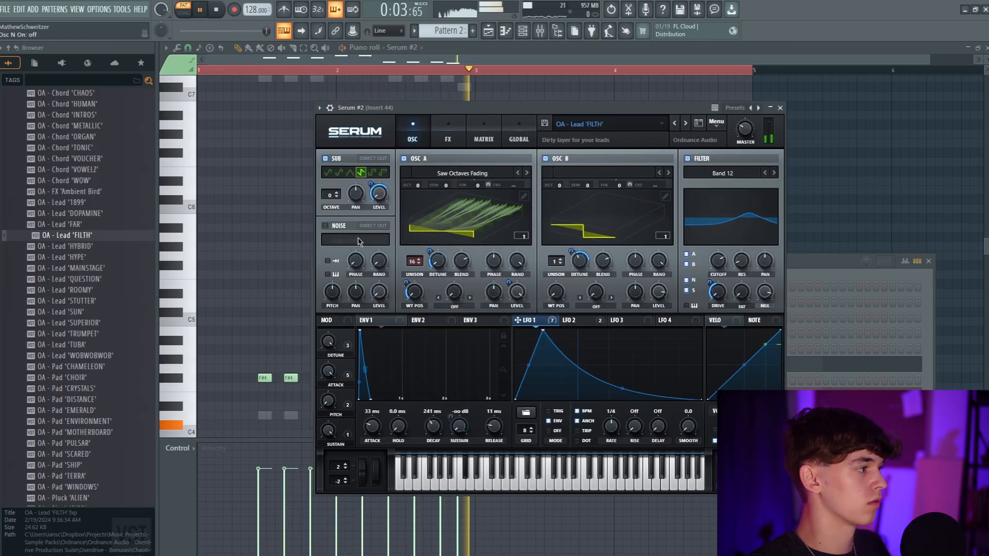
Set the second Serum's FX filter cutoff to about 500 Hz and fine-tune its channel volume
left_click(448, 134)
left_click_drag(517, 320, 561, 289)
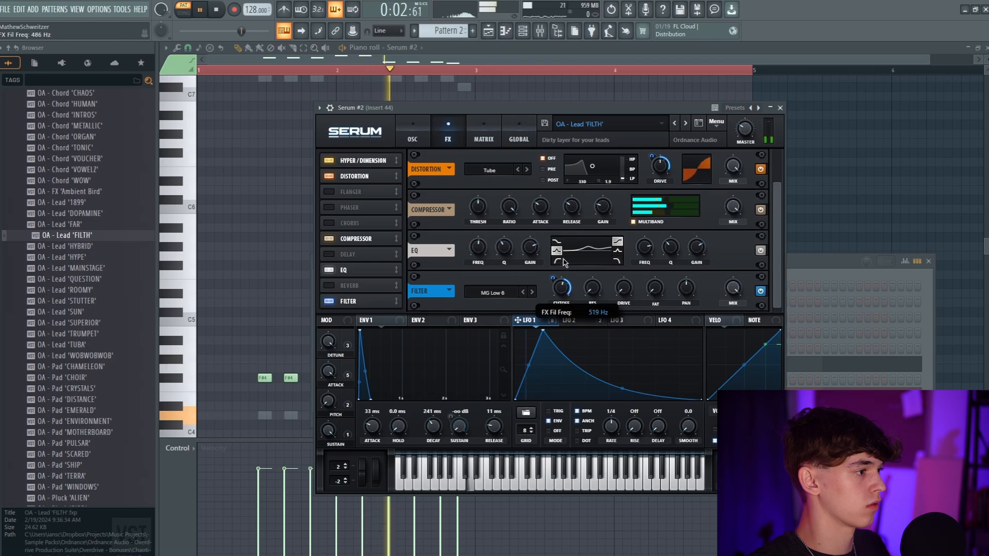
left_click(830, 279)
right_click(337, 395)
left_click(340, 379)
left_click_drag(337, 396, 337, 398)
left_click_drag(476, 106, 540, 100)
left_click(476, 133)
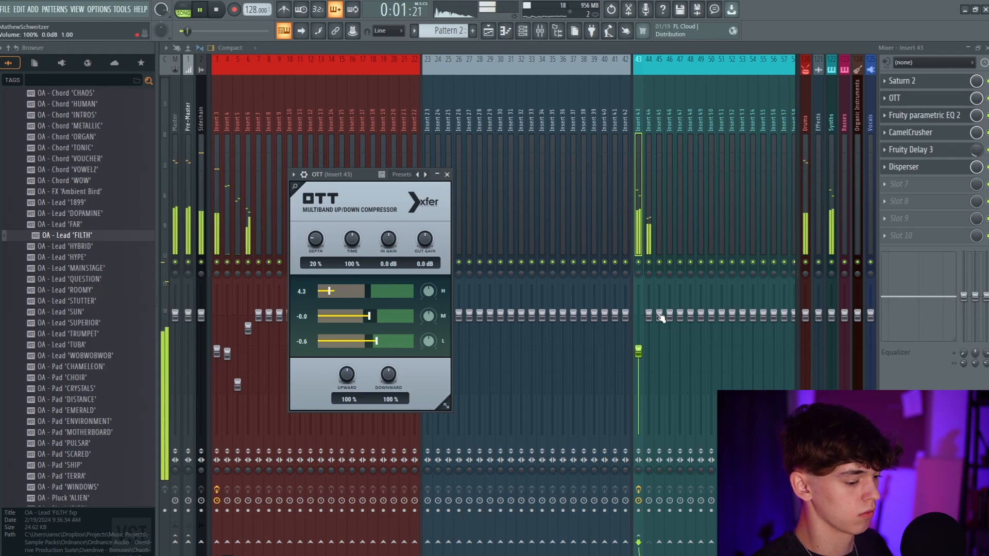
Write a bass line for a third Serum with the OA - Bass 'HAUS' preset, moving its last three notes to B4
left_click(658, 170)
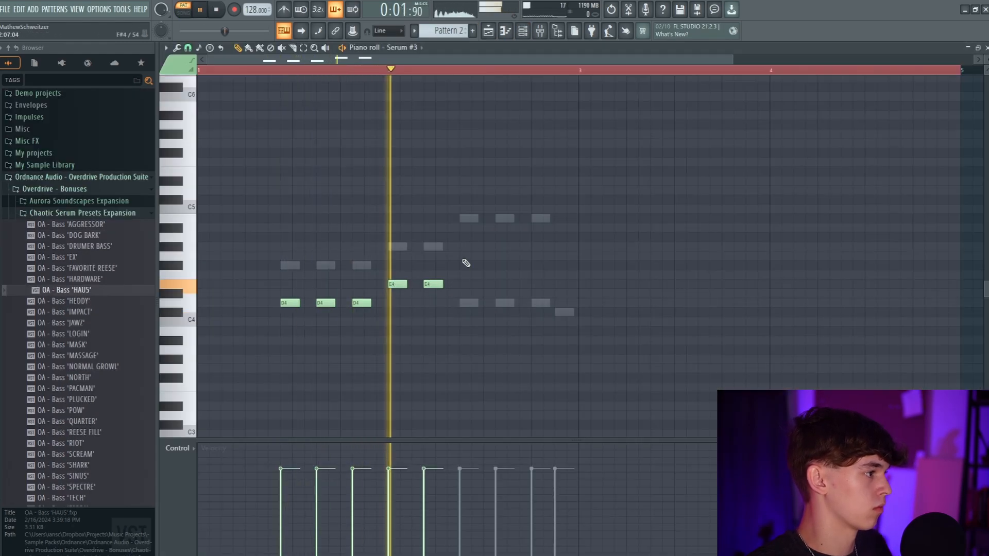
key("space")
left_click(448, 198)
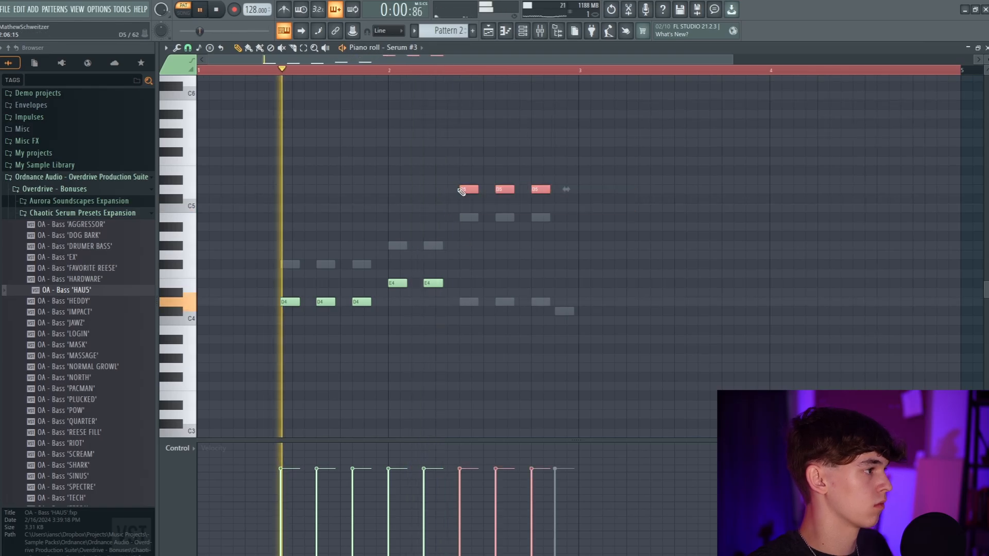
left_click_drag(463, 191, 465, 218)
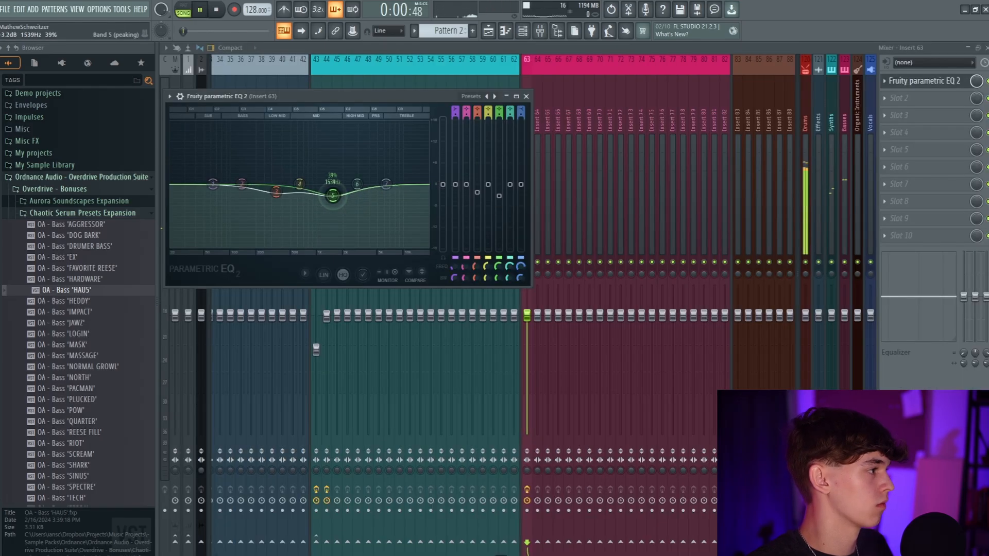
Shape Insert 63 in Fruity parametric EQ 2 with a slight band 5 dip and band 1 as a high pass
left_click_drag(333, 196, 332, 192)
left_click_drag(213, 185, 214, 248)
left_click_drag(457, 111, 457, 119)
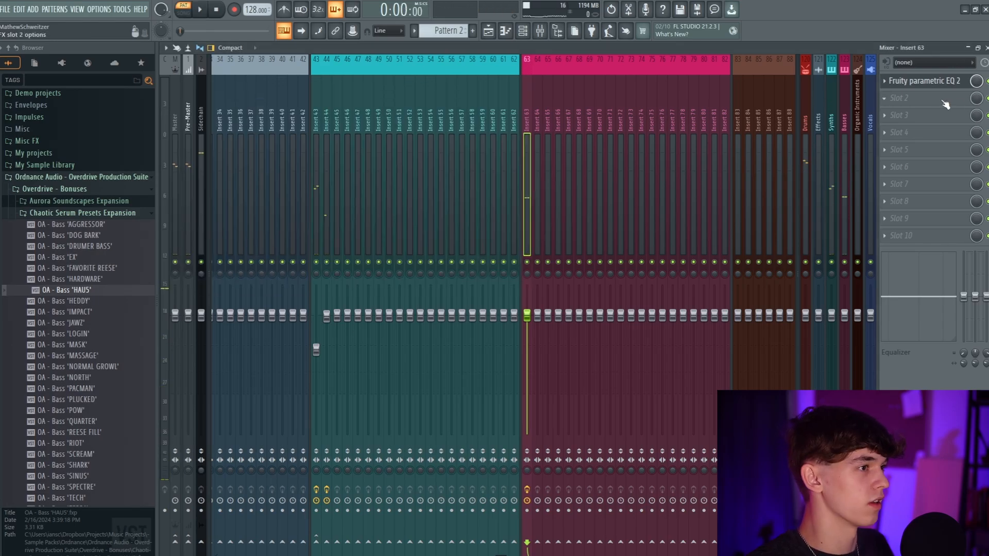
Add Saturn 2 to Insert 63 ahead of the parametric EQ and switch playback to the song arrangement
left_click(912, 99)
left_click(669, 18)
type("sat")
double_click(575, 54)
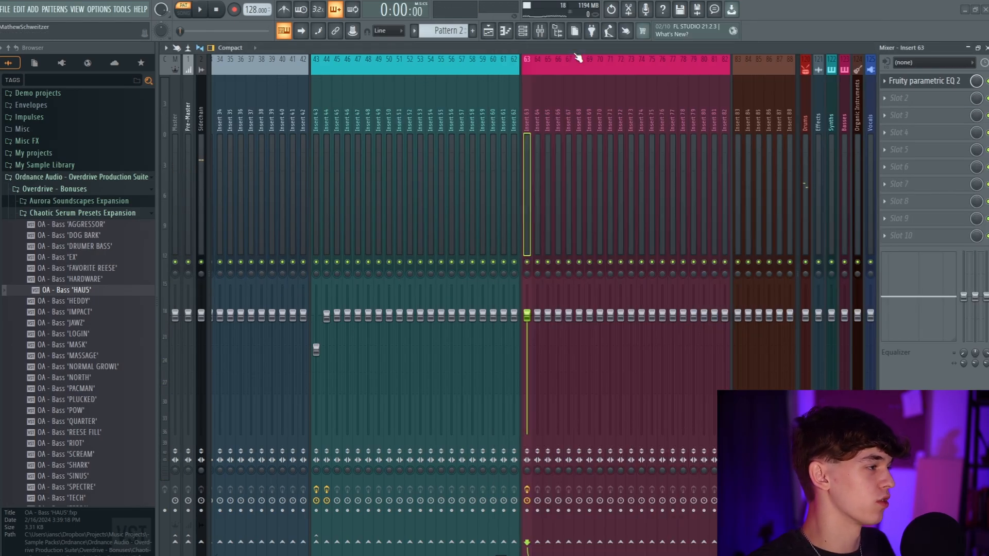
left_click(188, 10)
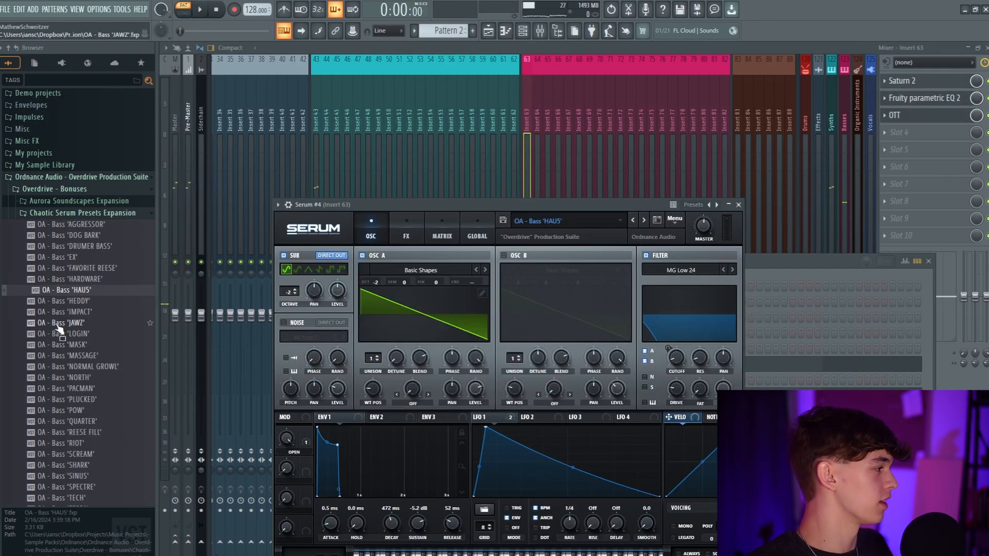
Use the AKAYO - Sub 'Ruin' preset for the fourth Serum and cut 18 dB at about 311 Hz in Insert 64's parametric EQ
scroll(58, 326, "down", 5)
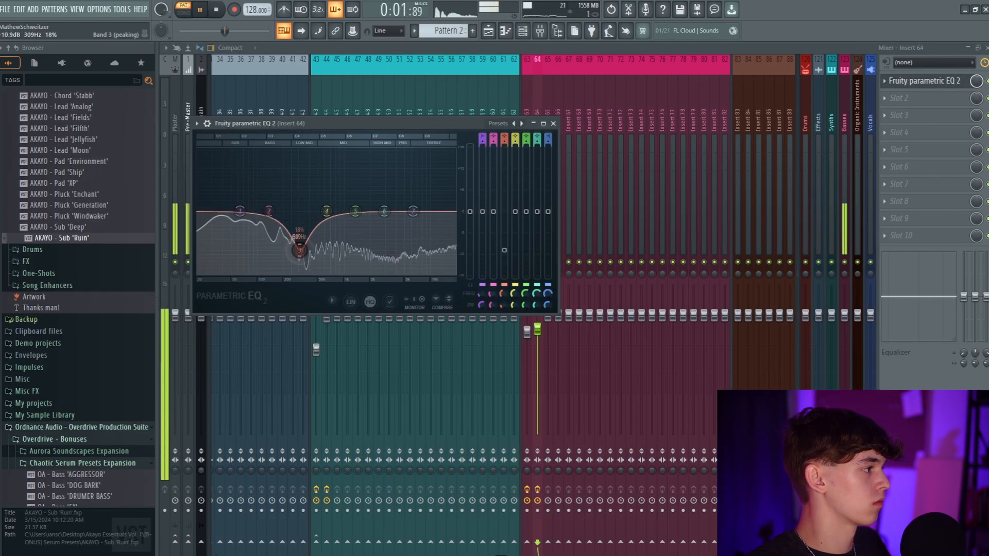
left_click_drag(299, 250, 300, 274)
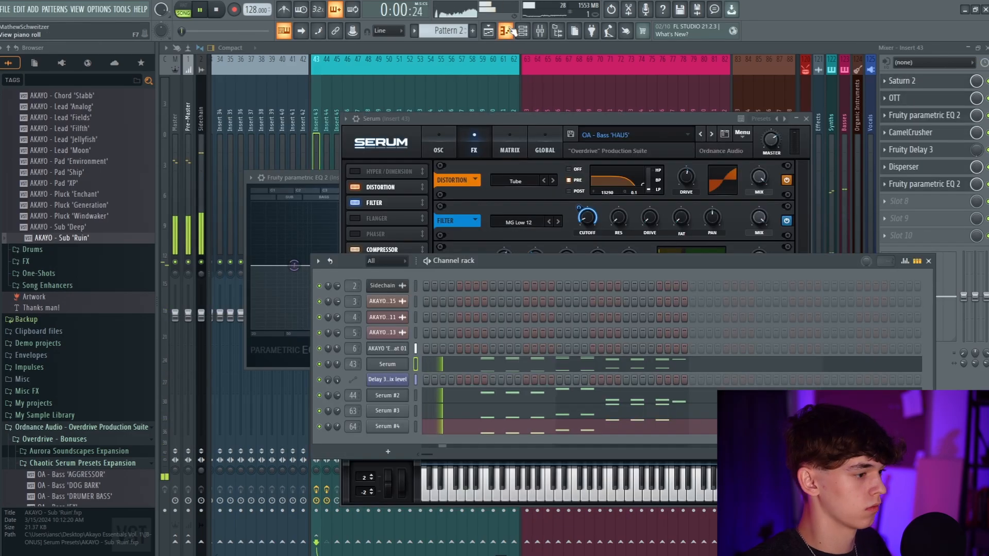
Play Pattern 2 and the playlist arrangement to check the layered bass, lead and delay automation together
left_click(488, 30)
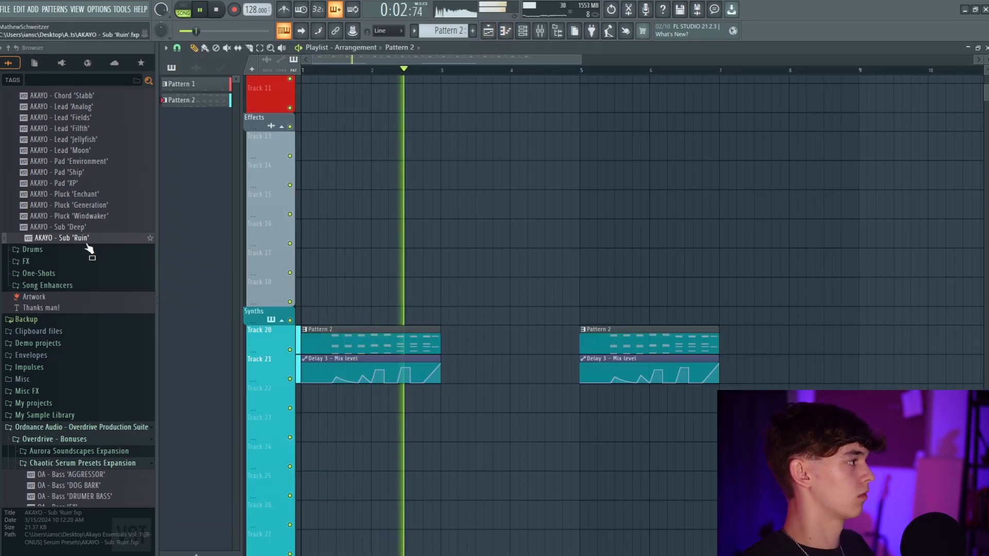
scroll(88, 249, "up", 4)
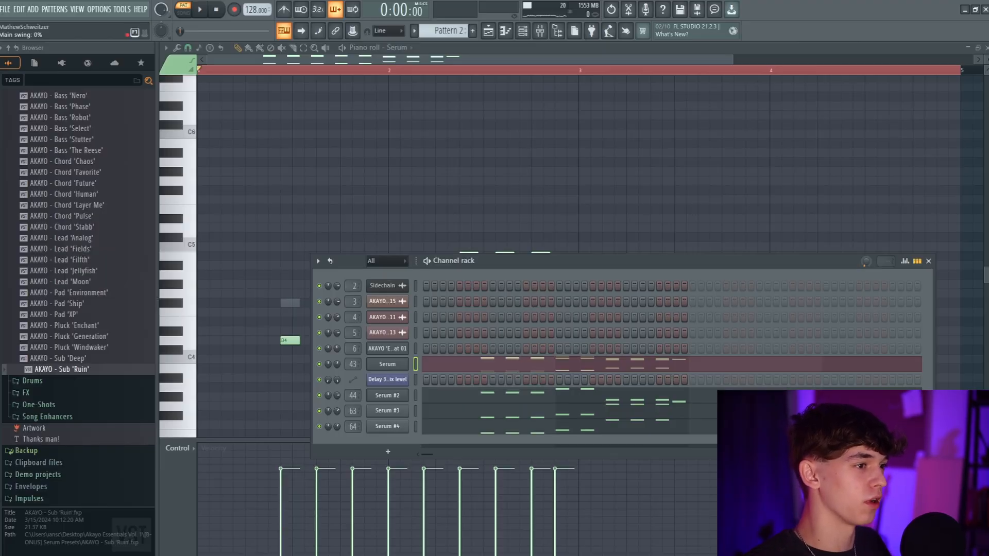
key("space")
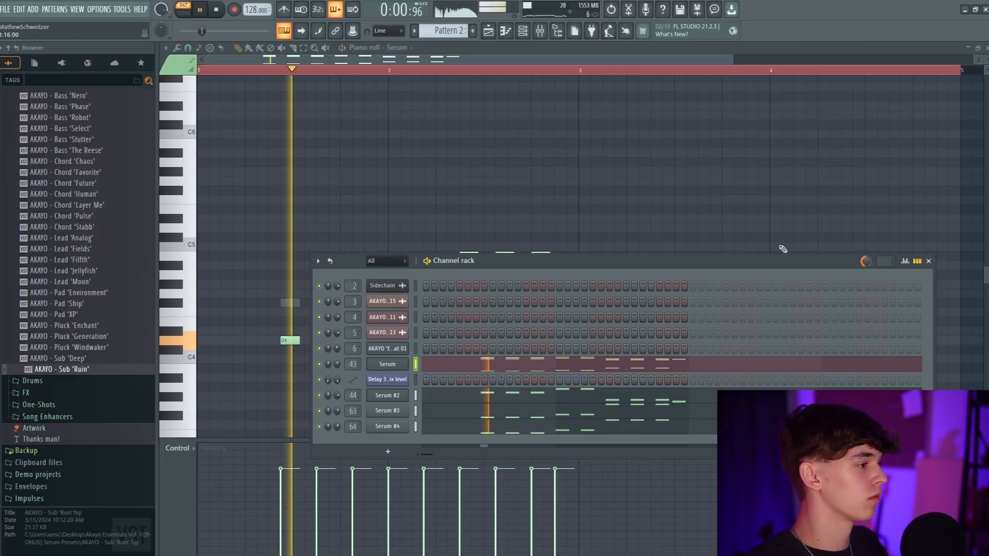
left_click_drag(485, 263, 817, 137)
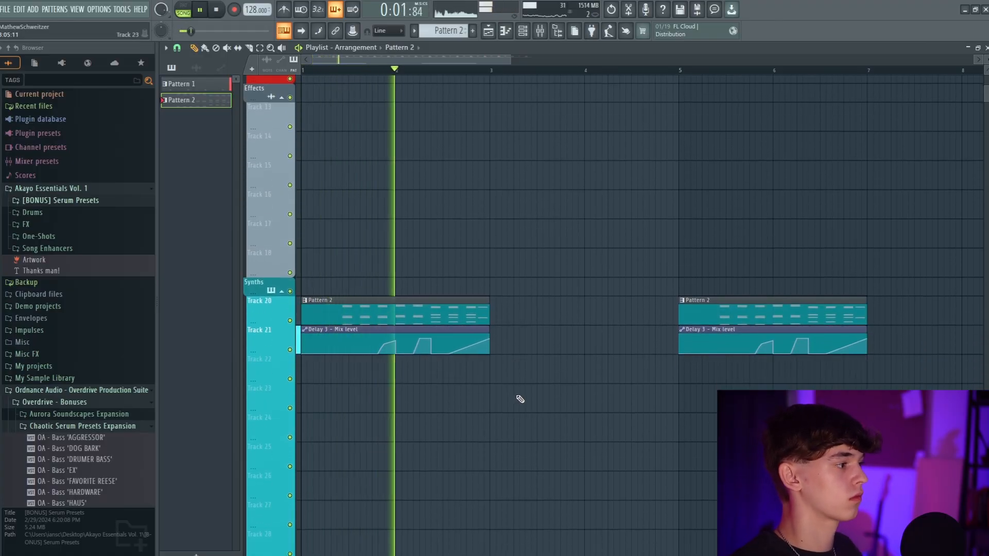
key("space")
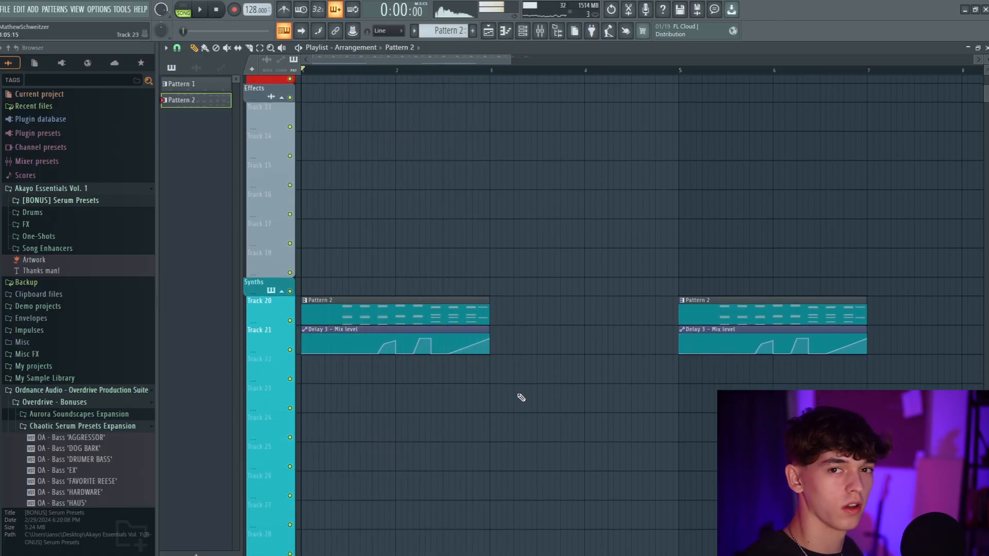
Add a new Serum instrument channel by searching the plugin list
key("F6")
left_click(381, 282)
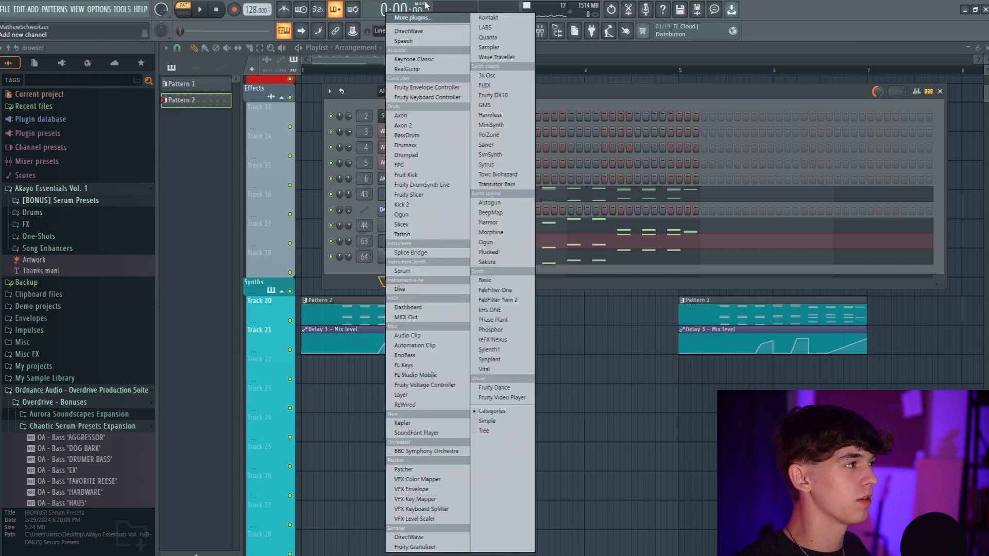
left_click(418, 19)
type("ser")
key("Return")
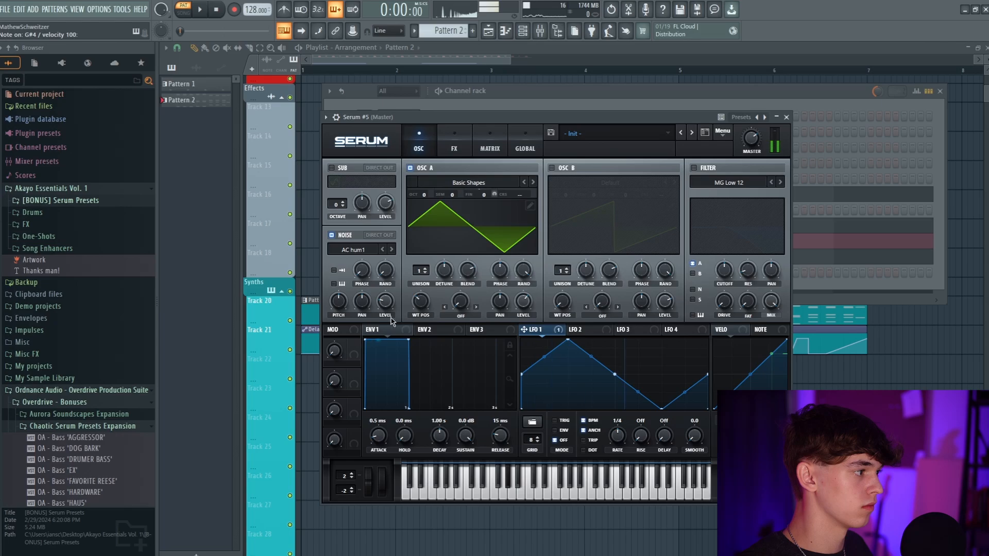
Enable Tube distortion in the new Serum and set its drive to 61%
left_click(439, 146)
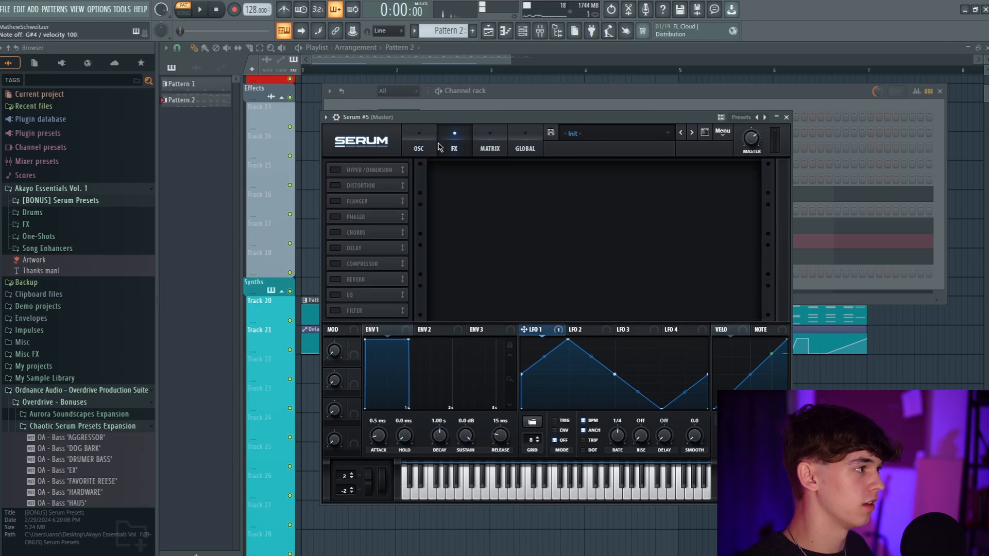
left_click(333, 185)
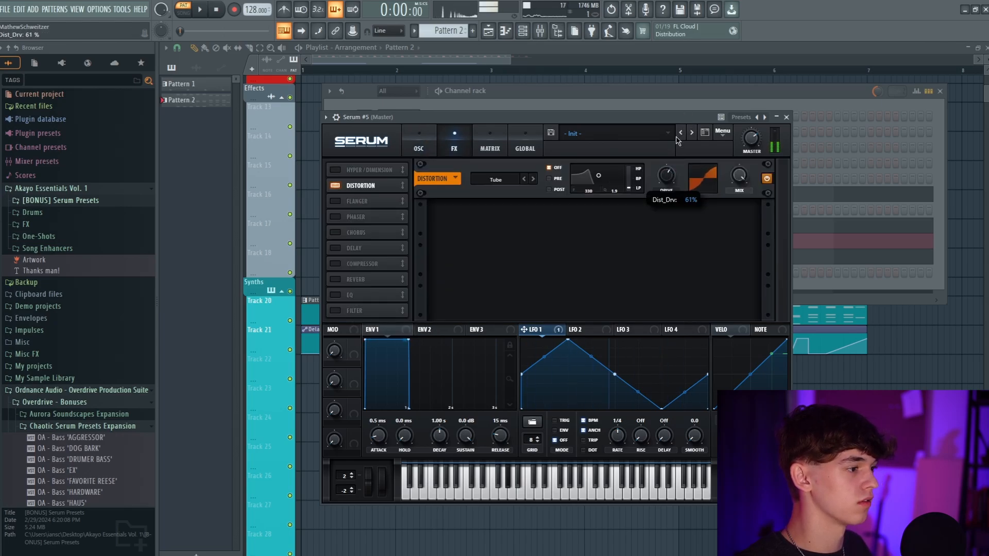
Enable the new Serum's oscillator B, one octave up with 7 unison voices
left_click(435, 133)
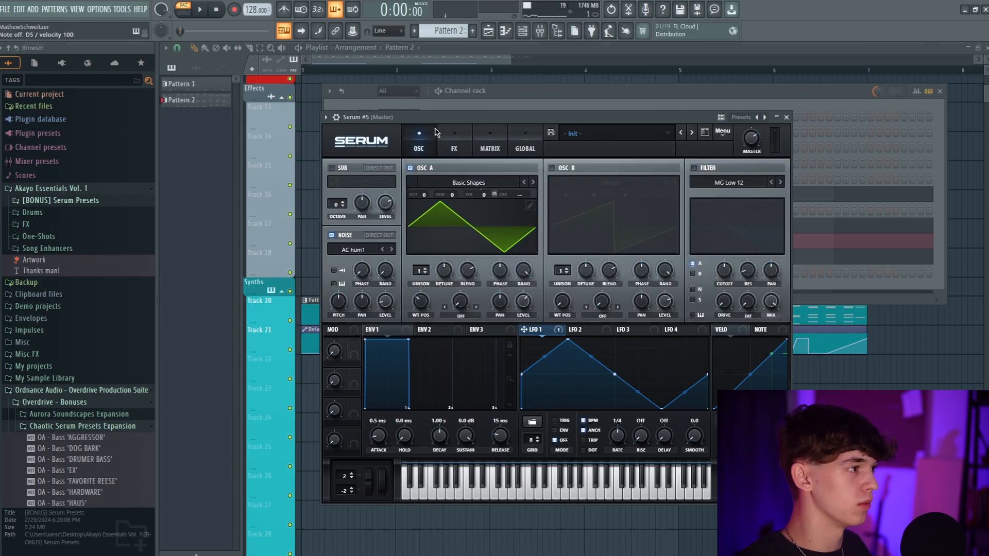
left_click(562, 170)
left_click_drag(562, 270, 567, 259)
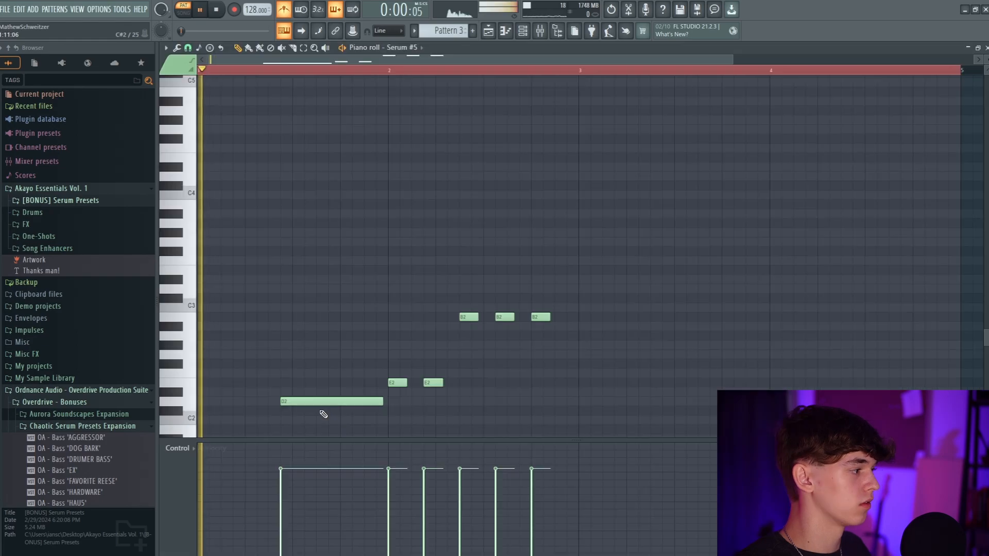
Complete Pattern 3's last chord with a B4 note and a closing C#5 note where the shortened D5 ends
key("space")
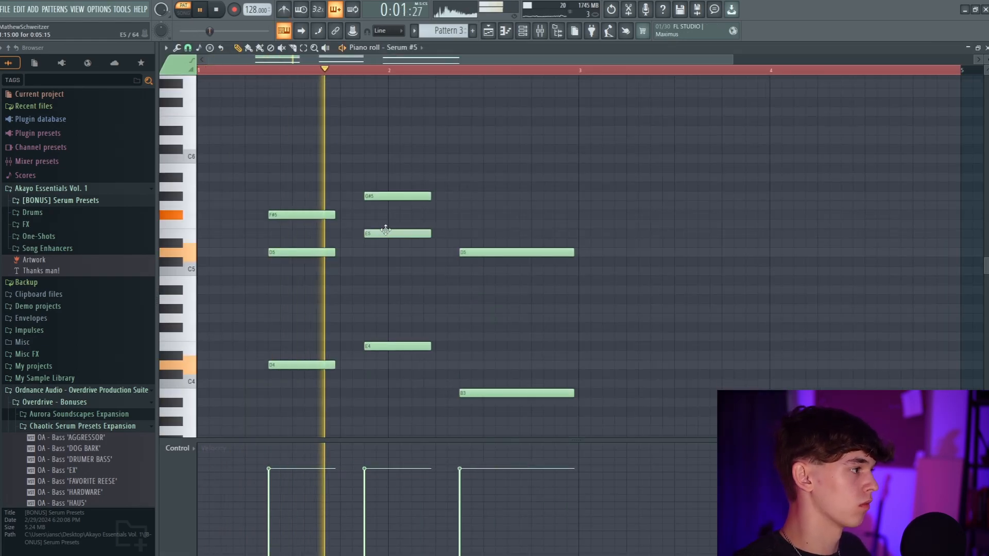
left_click(462, 291)
left_click_drag(523, 292, 564, 294)
key("space")
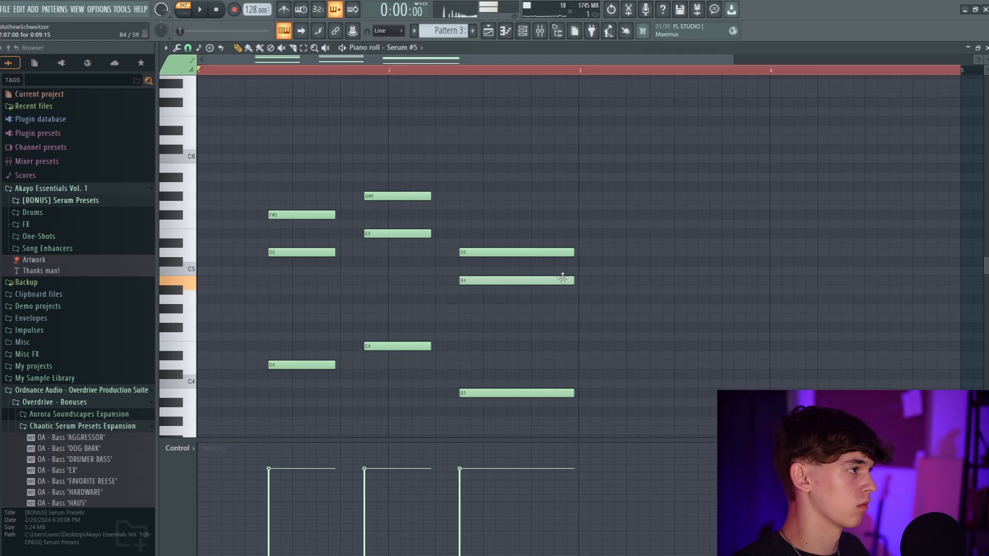
key("space")
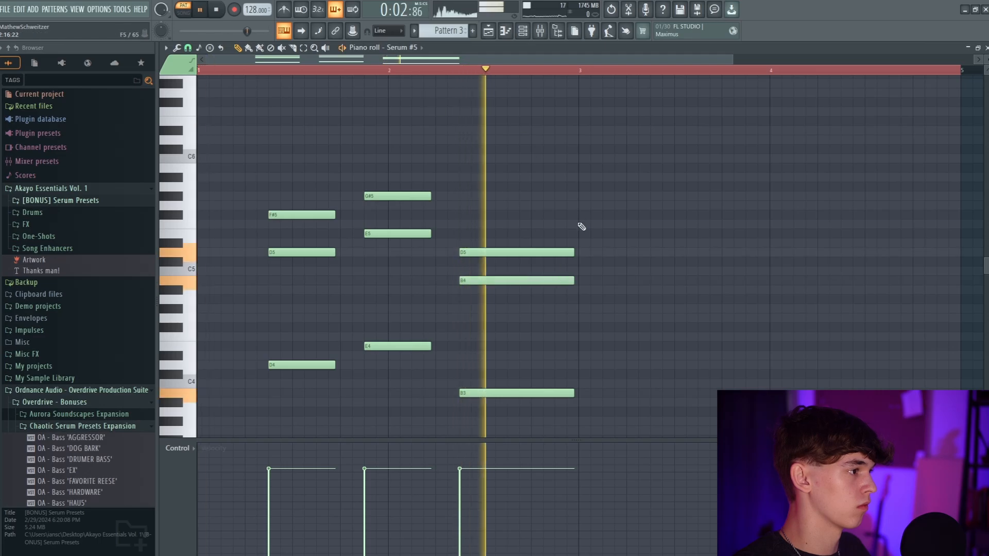
key("space")
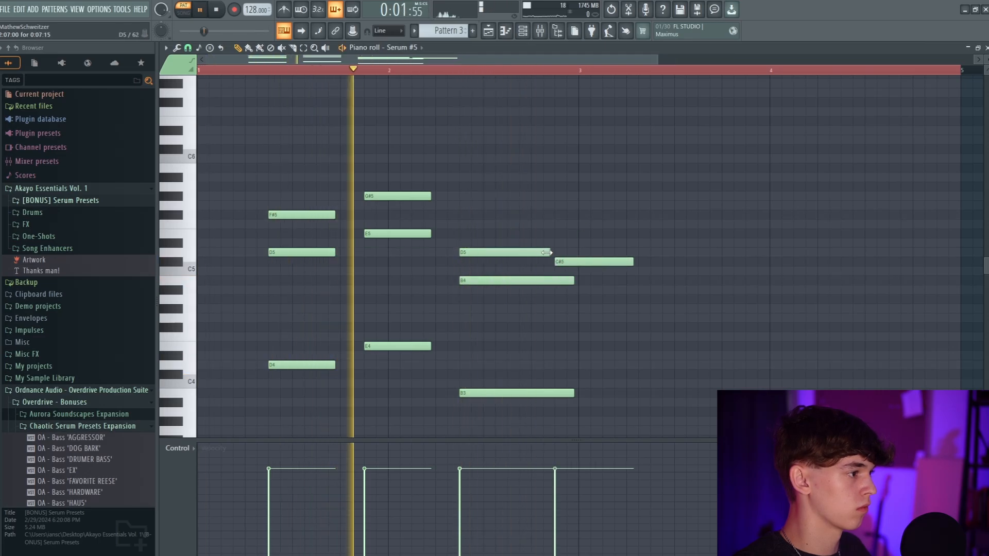
left_click_drag(564, 282, 569, 397)
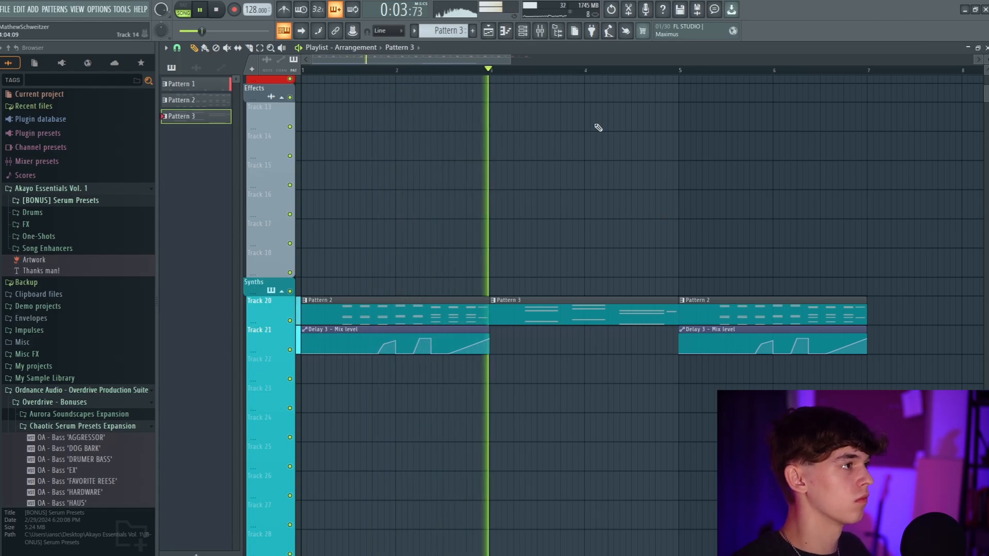
Examine the Saturn 2, OTT and Fruity parametric EQ 2 settings on Insert 45
key("F9")
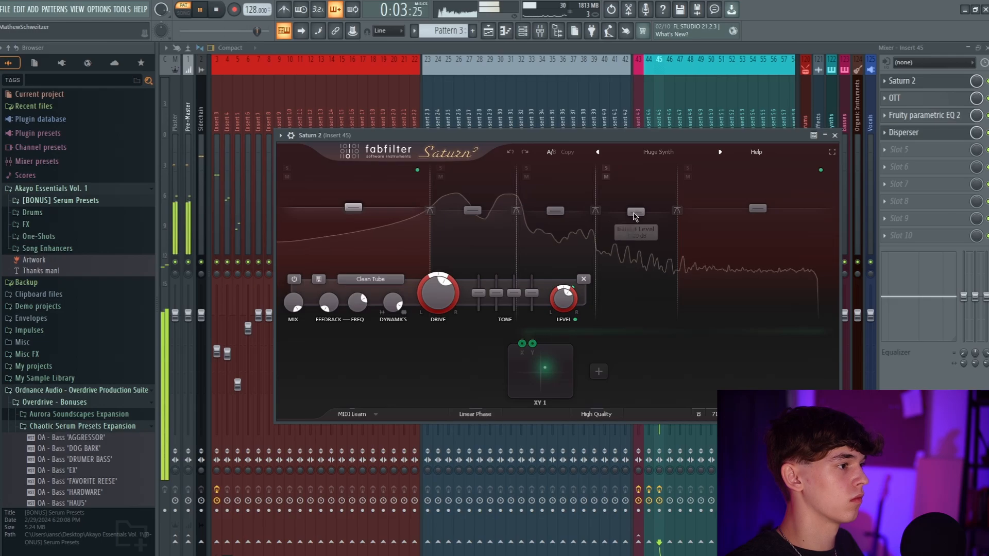
key("space")
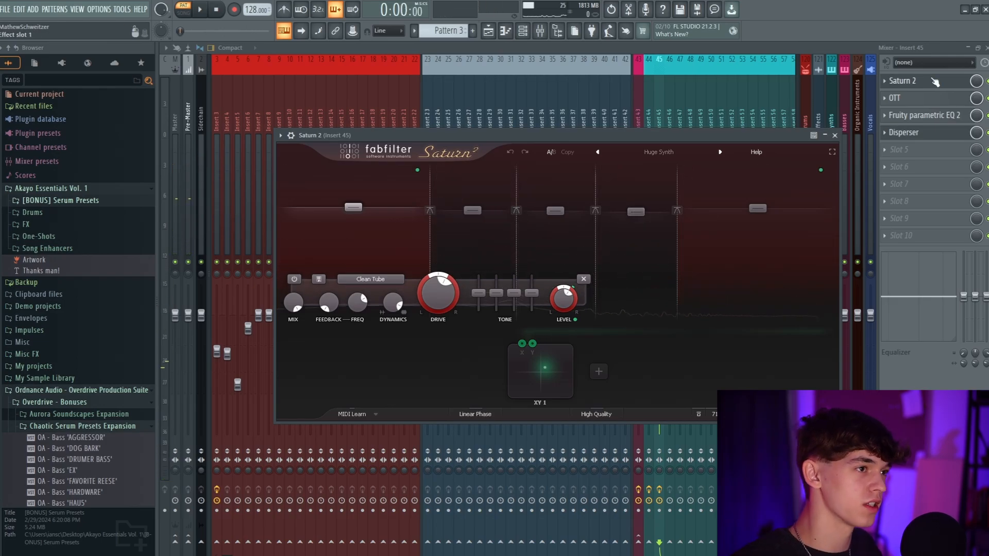
left_click(918, 99)
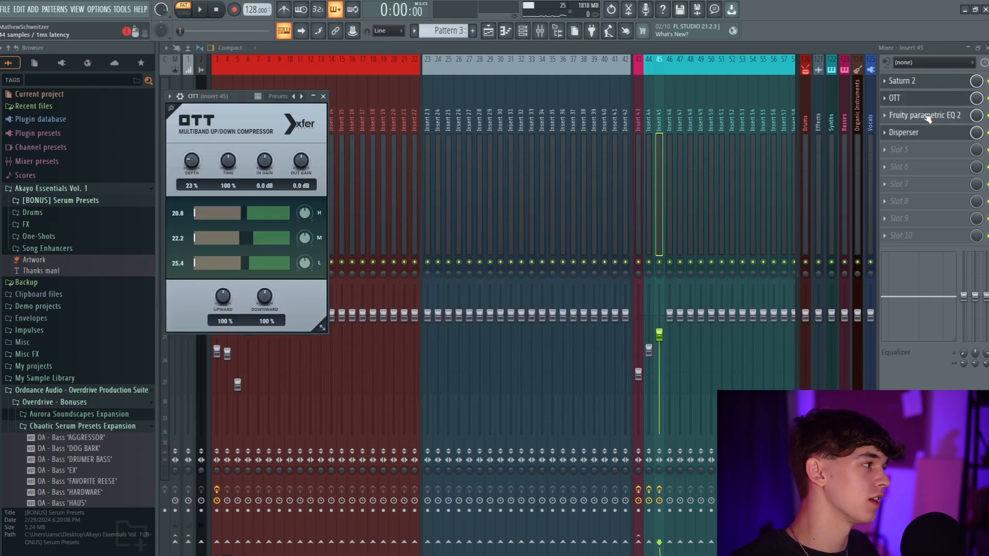
left_click(922, 115)
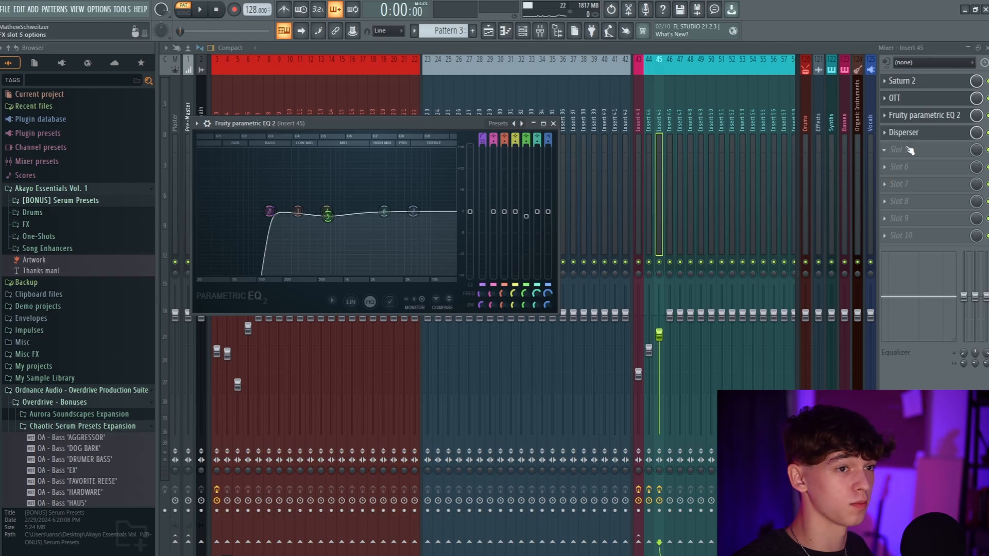
Examine the Disperser effect on Insert 45
left_click(917, 135)
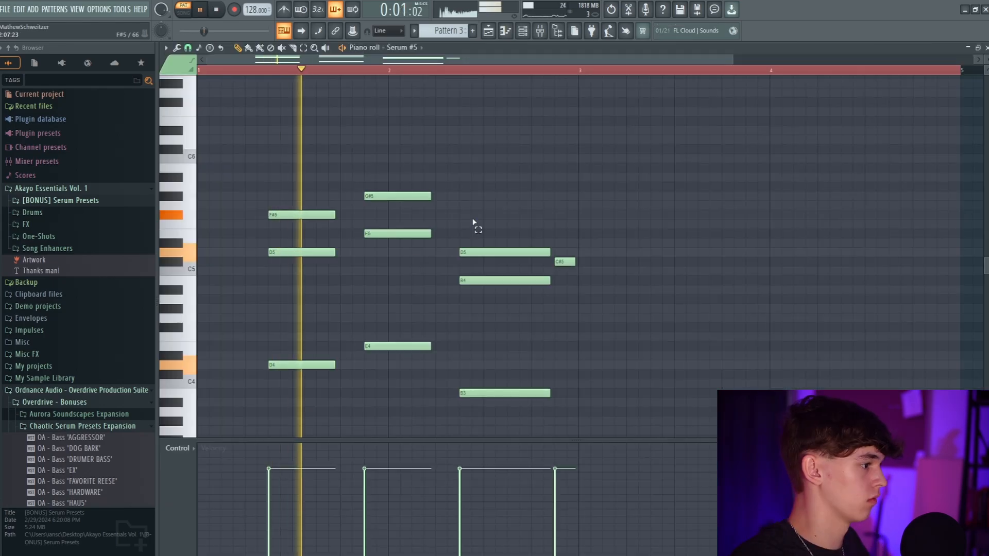
left_click_drag(474, 225, 518, 388)
mouse_move(565, 255)
left_mouse_down()
mouse_move(541, 255)
mouse_move(570, 254)
left_mouse_up()
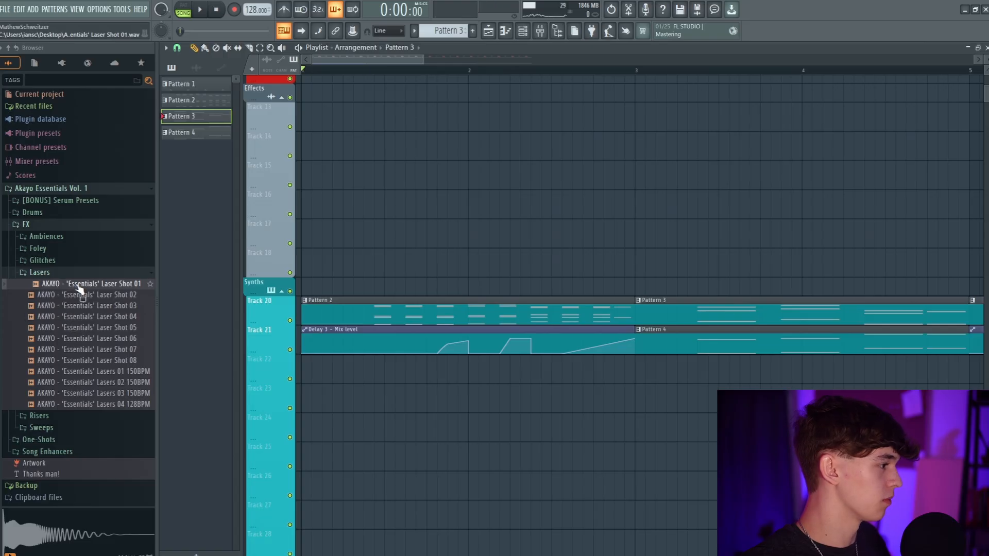
Place Laser Shot 01 hits on Track 13 in time with the melody and start the Track 14 laser loop at beat 3
key("space")
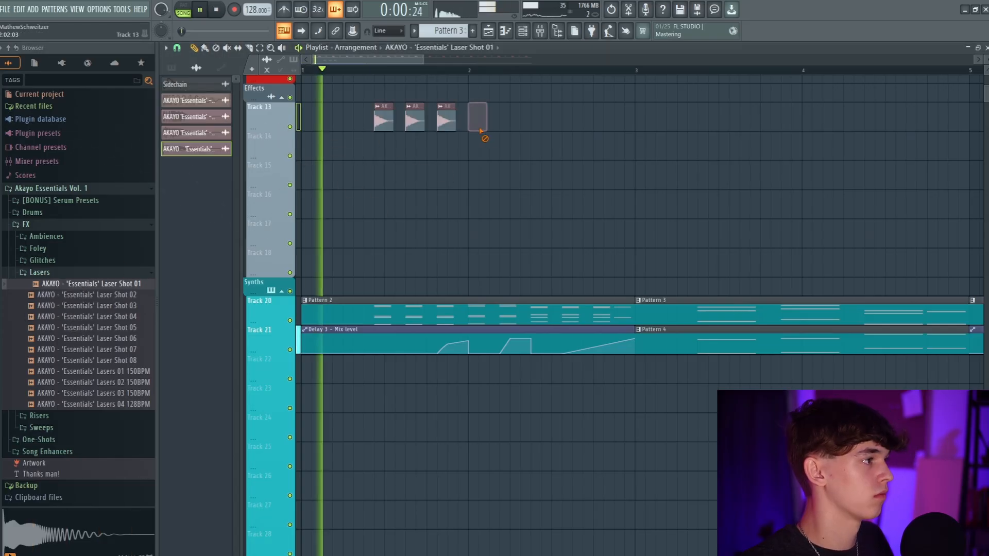
left_click(506, 117)
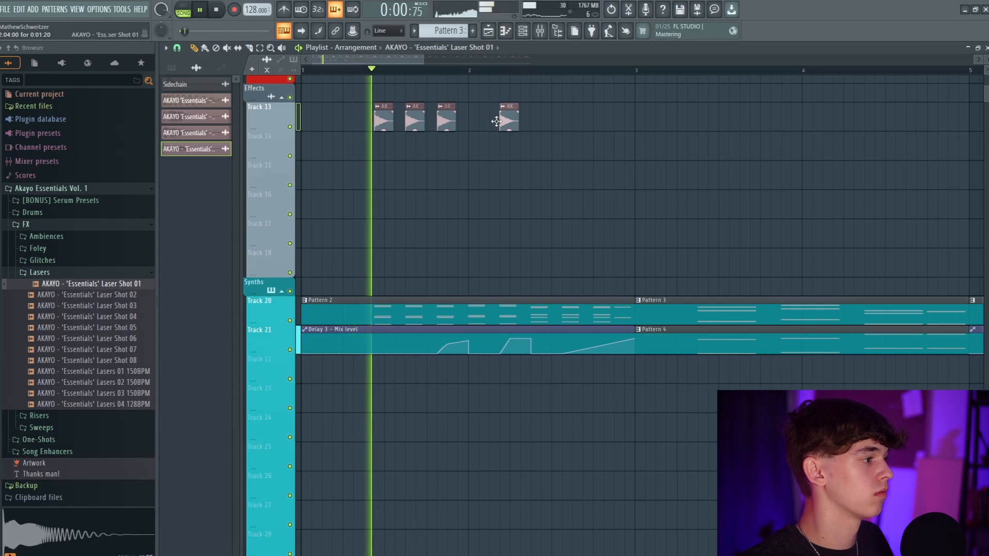
left_click(537, 117)
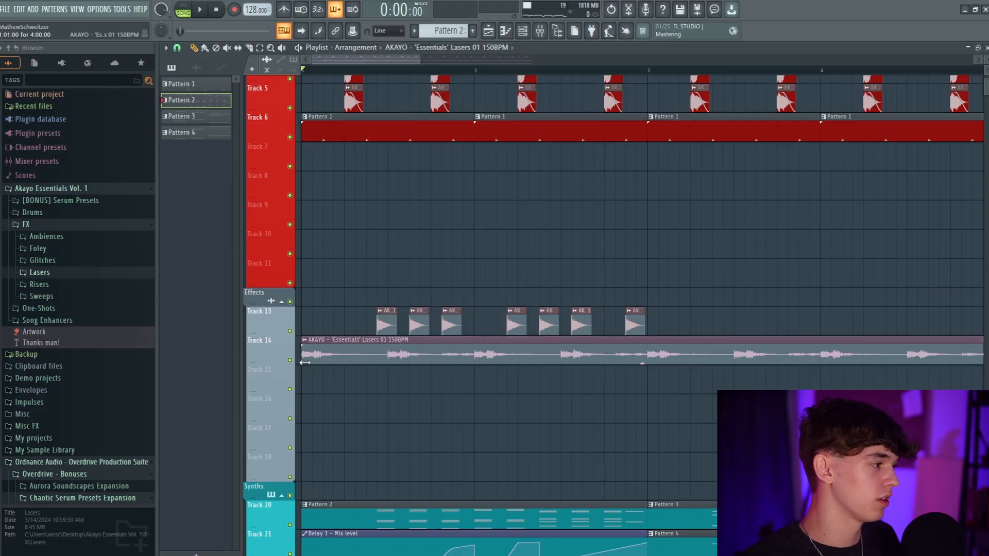
left_click_drag(304, 363, 392, 363)
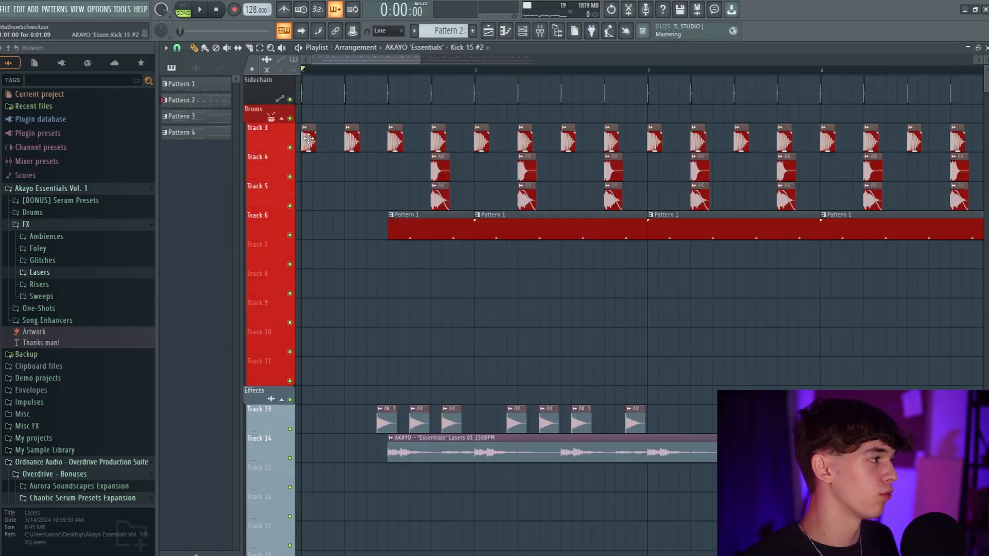
Open the Kick 15 #2 clip's channel settings and add Disperser to the first effect slot of Insert 6
double_click(308, 138)
left_click_drag(308, 164, 394, 245)
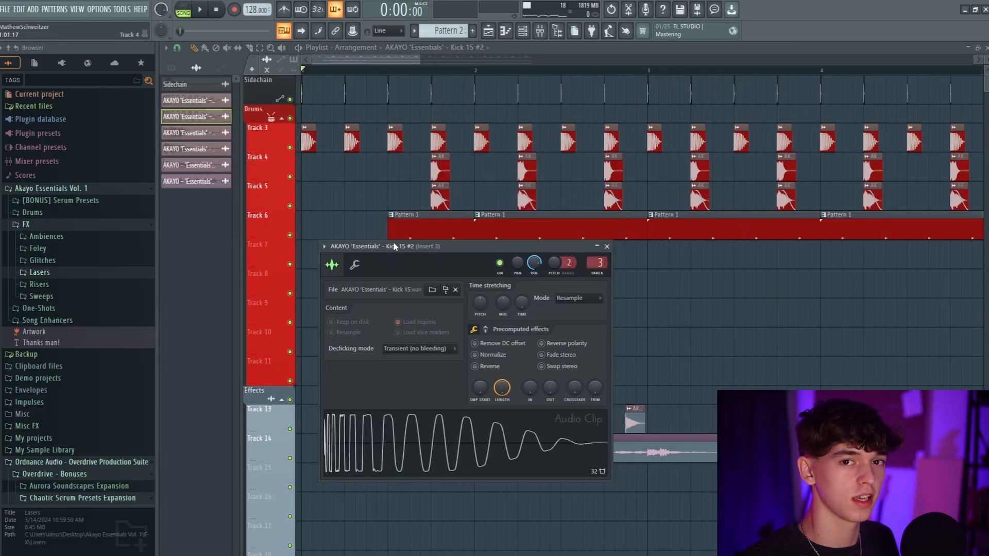
key("F9")
left_click(526, 33)
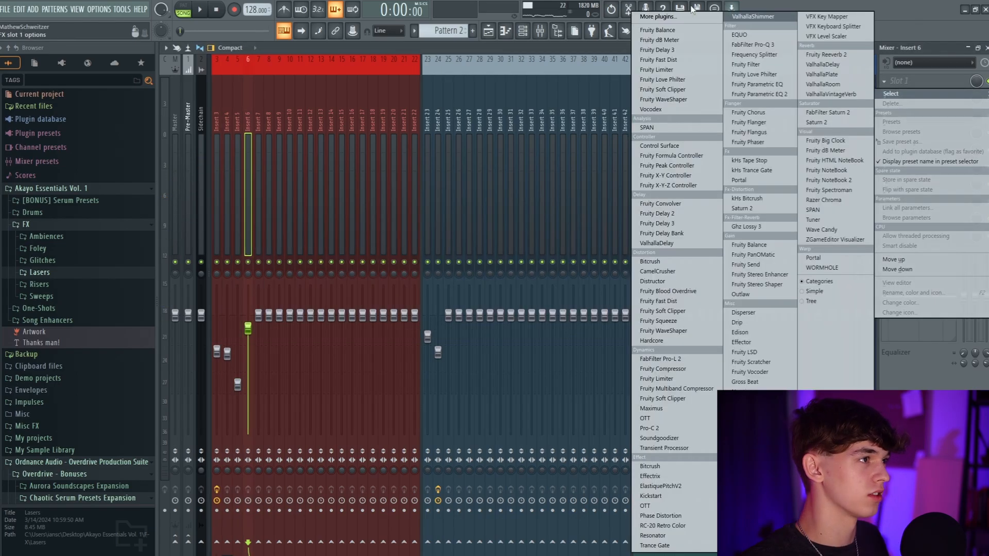
left_click(670, 19)
type("disp")
key("Return")
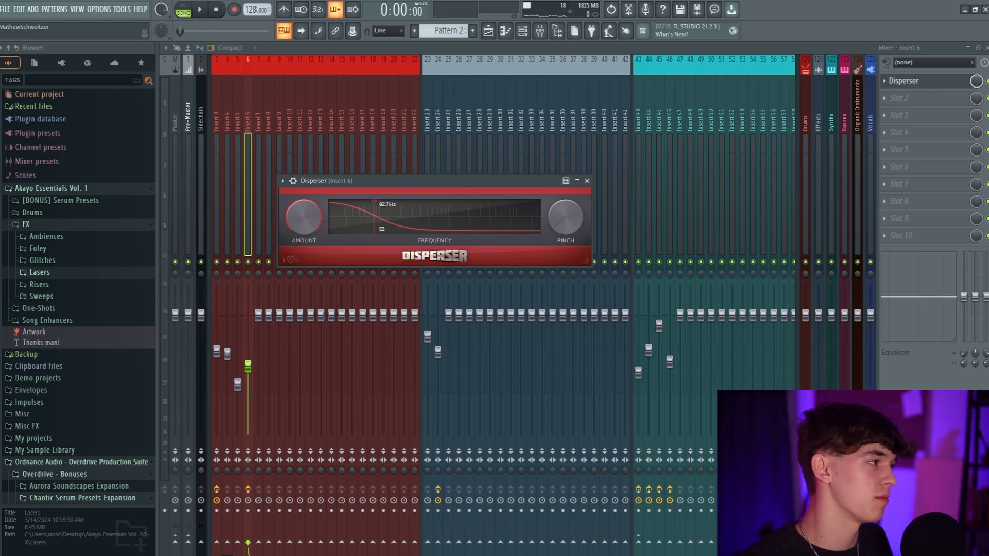
Add Frequency Shifter to the third effect slot of Insert 6 and audition the kick through it
key("space")
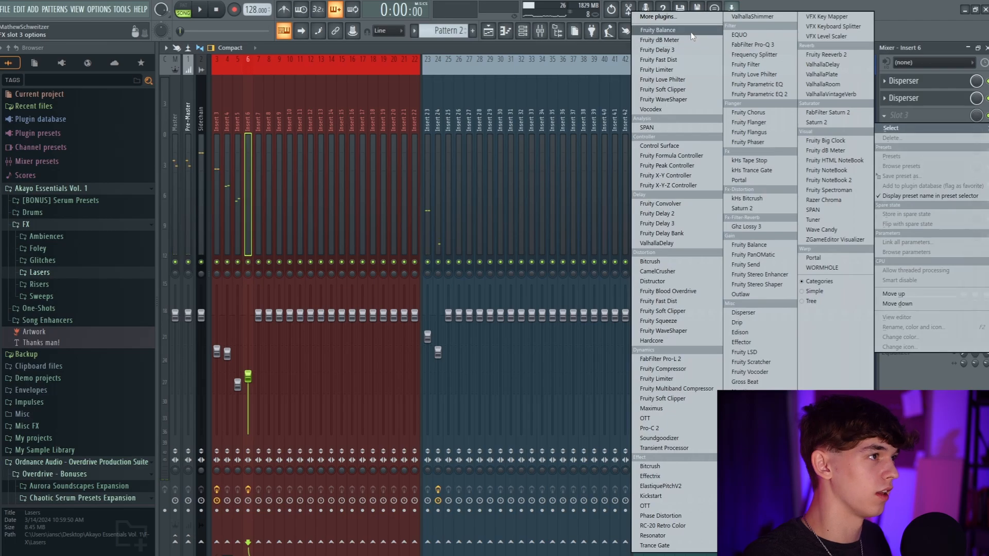
left_click(686, 29)
scroll(549, 101, "down", 5)
type("fe")
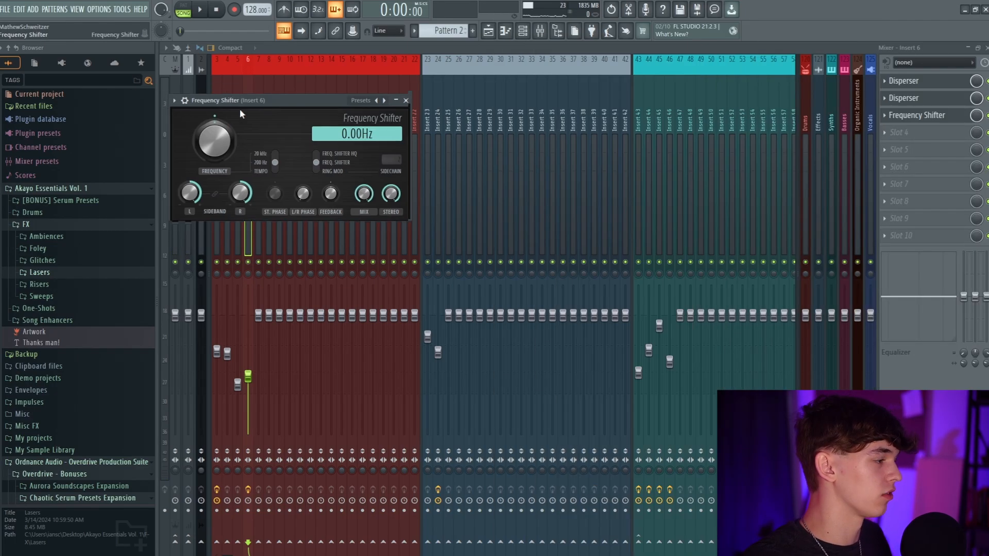
left_click_drag(239, 109, 445, 342)
key("space")
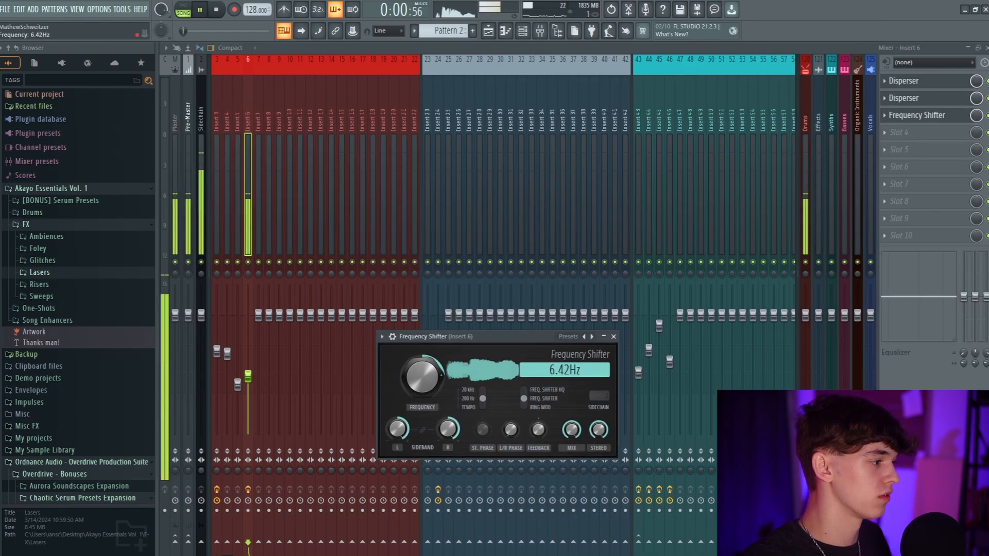
Raise the Frequency Shifter's frequency and create an automation clip for it
left_click_drag(426, 375, 426, 360)
right_click(434, 374)
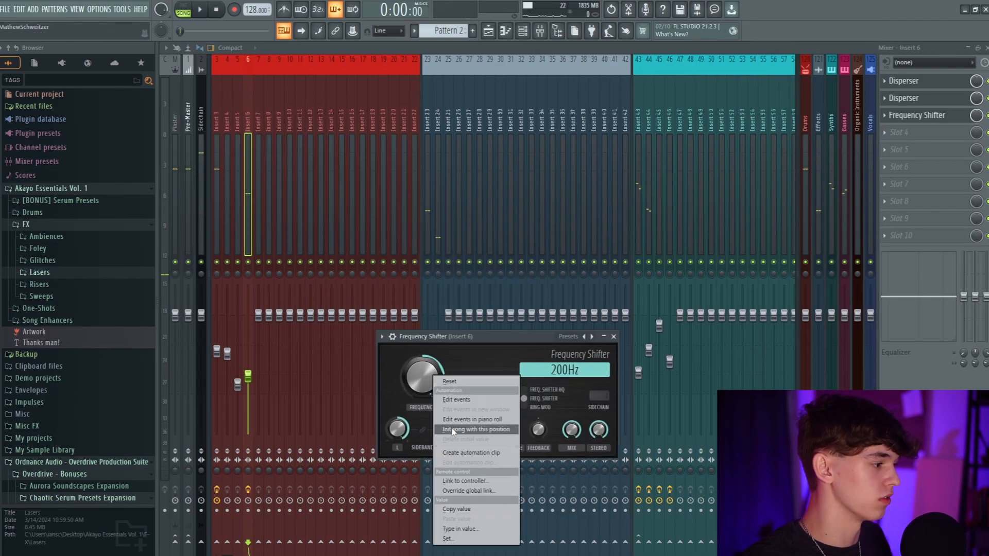
left_click(456, 450)
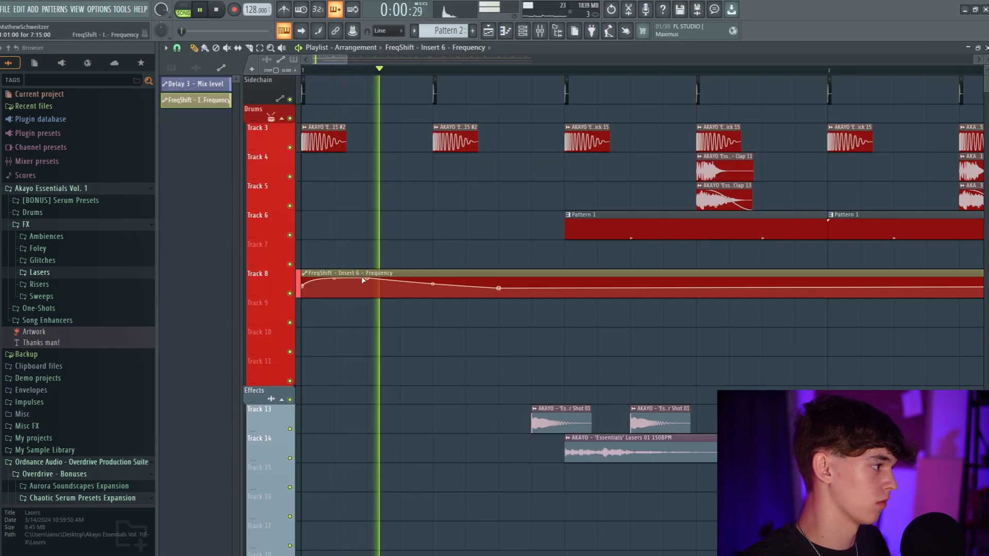
Shape the Frequency Shifter automation on Track 8 into a short rise followed by a gradual fall across the opening kicks
key("space")
key("space")
left_click_drag(334, 278, 335, 280)
key("space")
key("space")
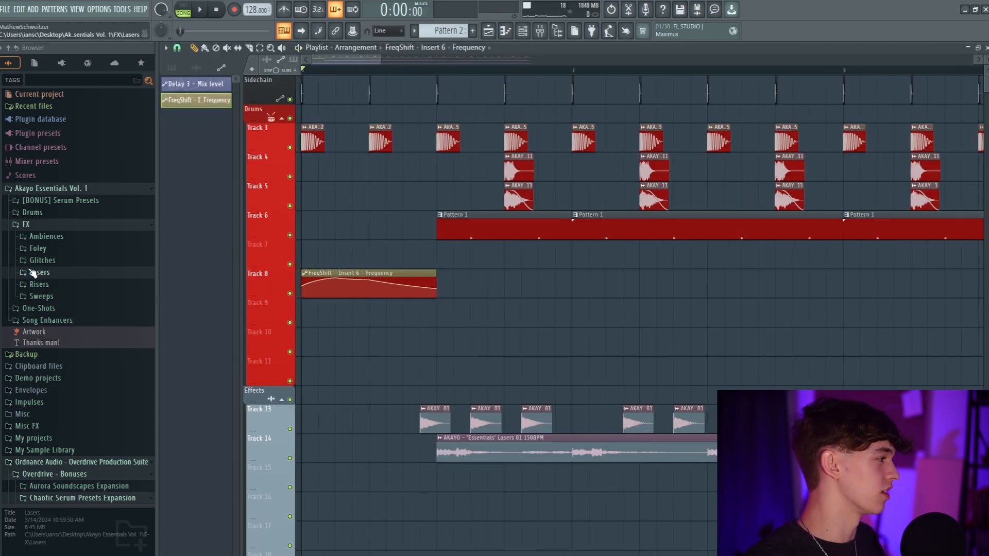
Audition the laser shot samples and place Laser Shot 06 on Track 9 under the first two kicks
left_click(33, 273)
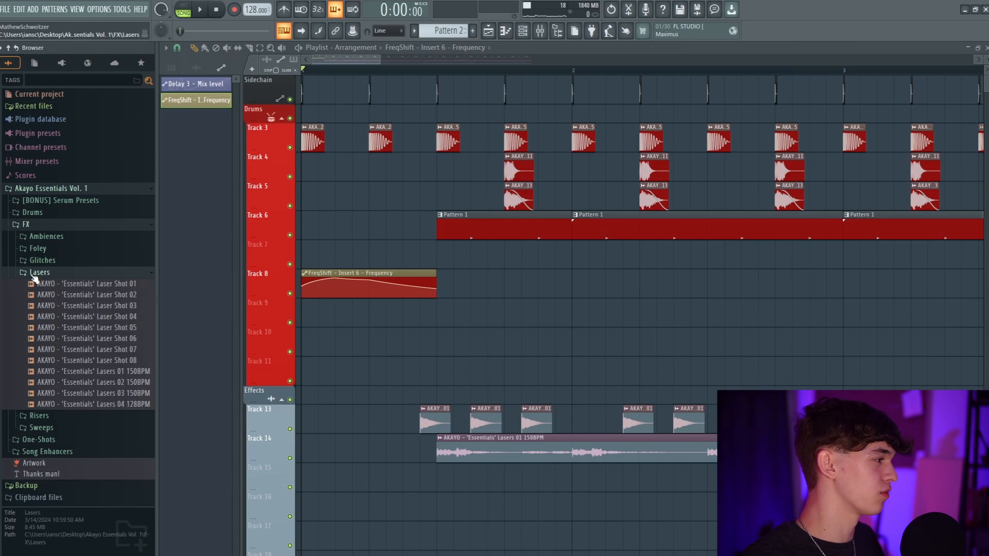
left_click(74, 318)
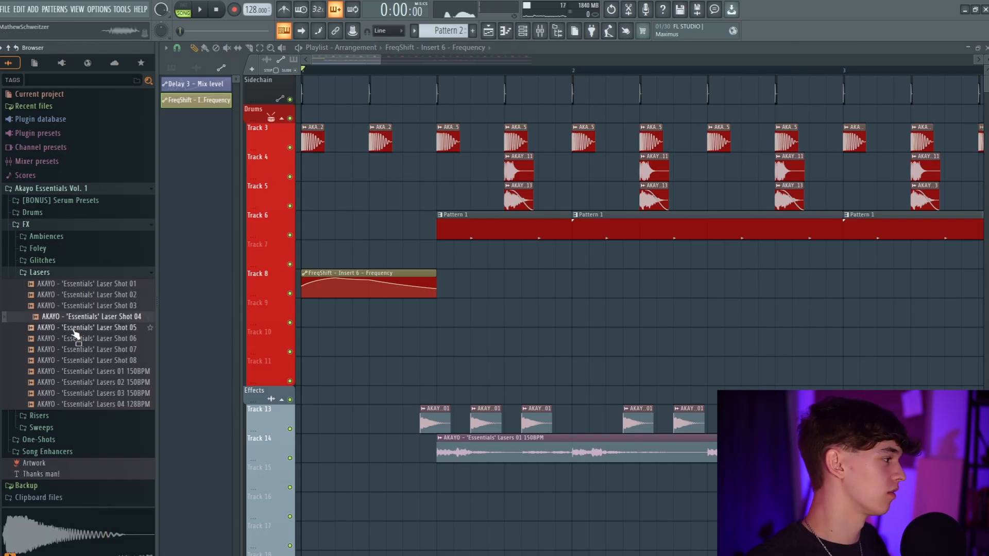
left_click(74, 329)
left_click(93, 360)
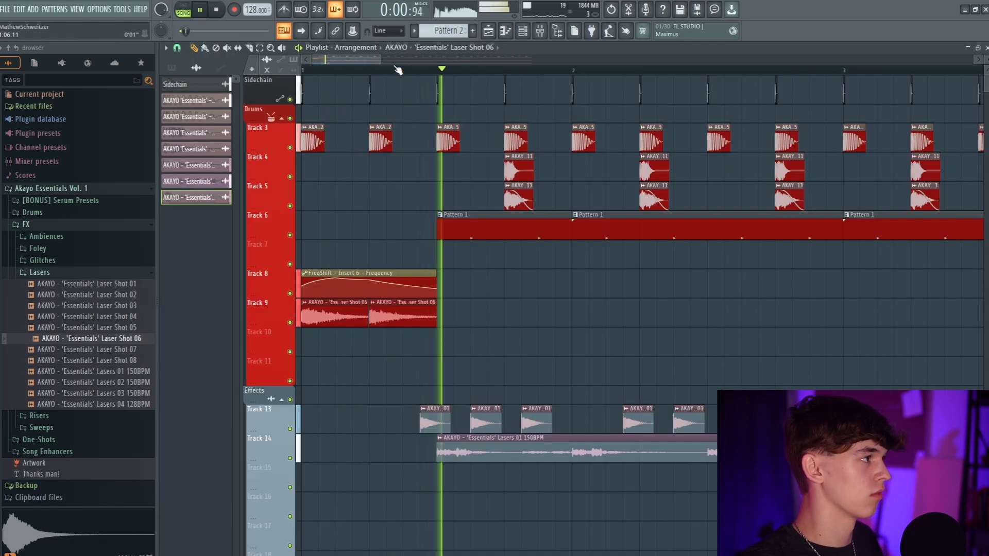
key("space")
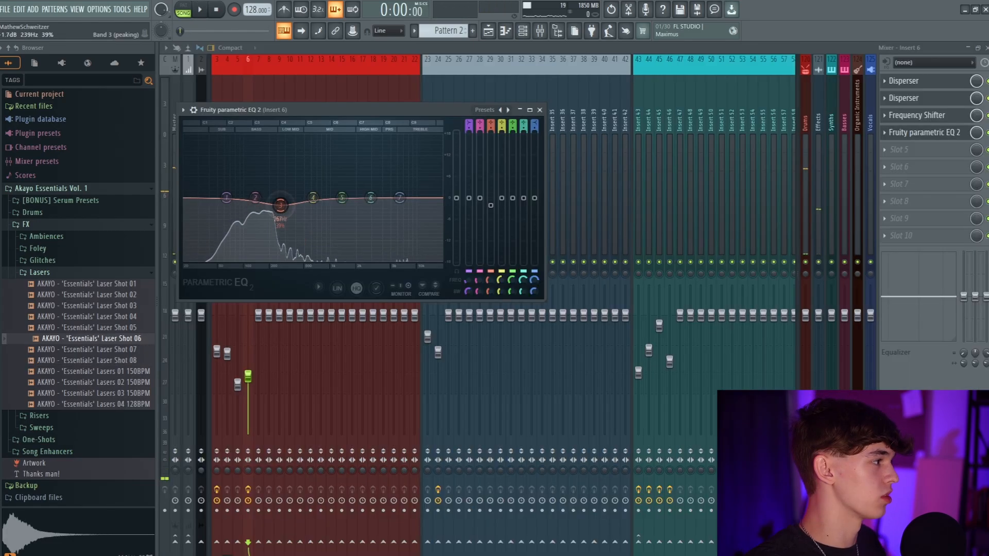
Dip band 3 of Insert 6's Fruity parametric EQ 2 at about 160 Hz and fine-tune the cut during playback
left_click_drag(276, 209, 278, 226)
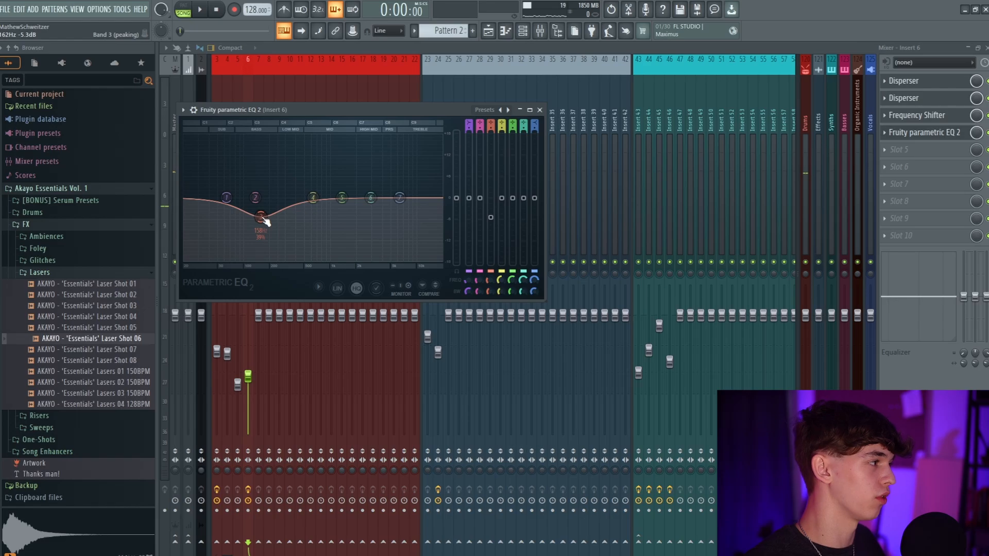
key("space")
left_click_drag(264, 218, 259, 211)
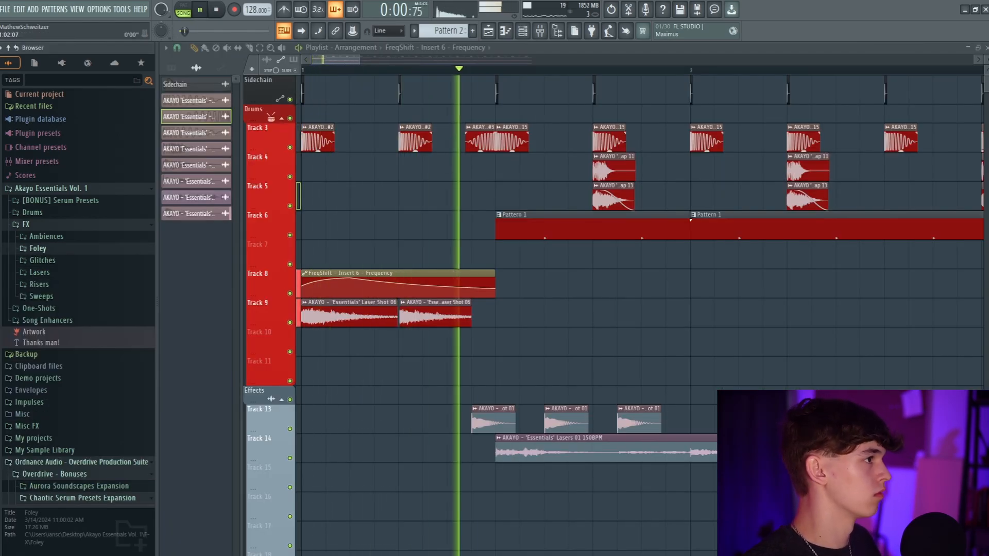
Repeat Ride 09 on every beat along Track 10 and lower its channel volume to about 12%
scroll(557, 59, "down", 2)
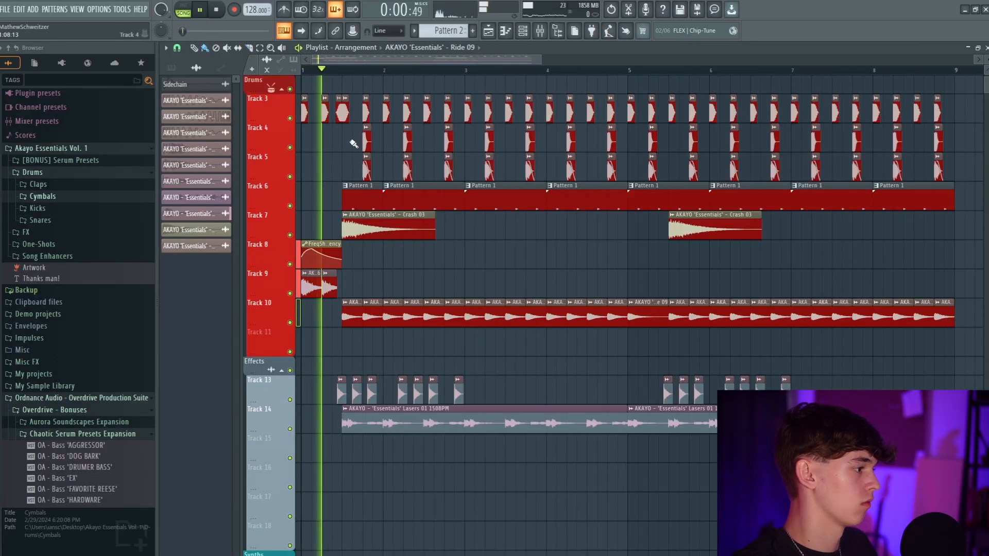
scroll(481, 401, "down", 3)
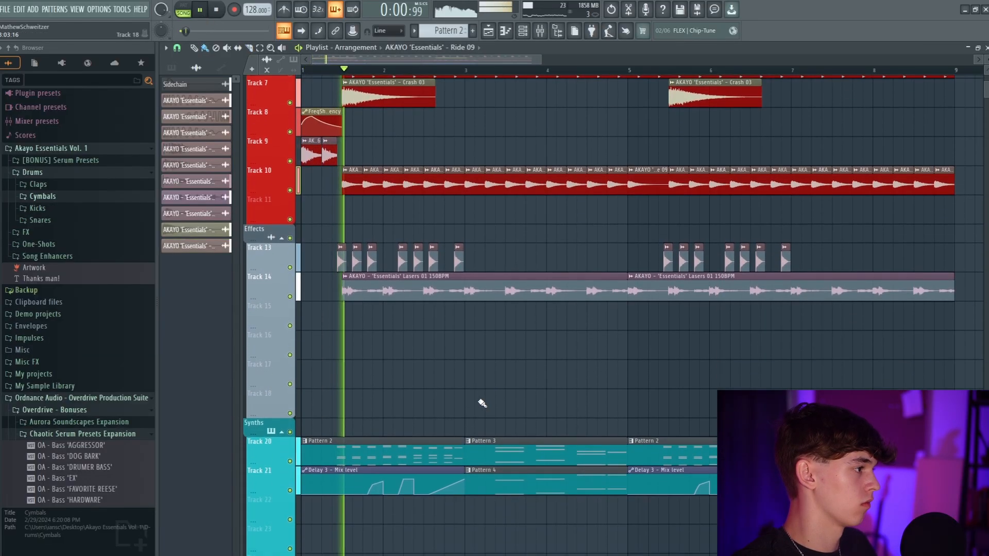
double_click(403, 174)
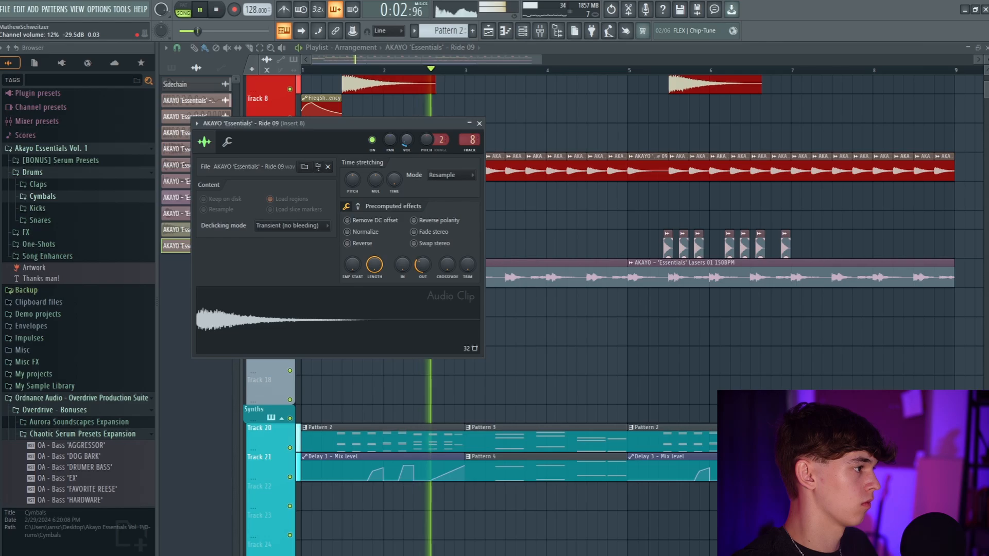
key("Escape")
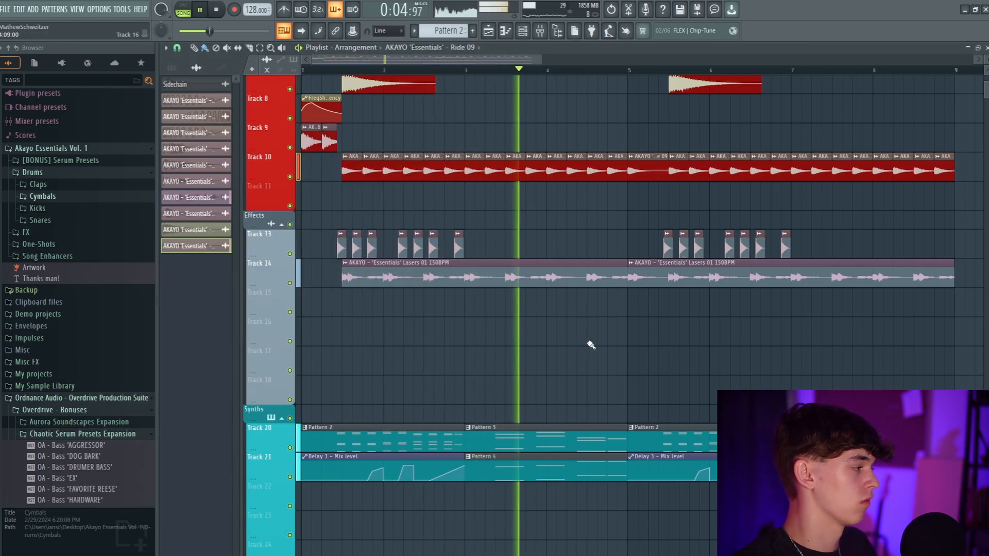
scroll(591, 344, "down", 2)
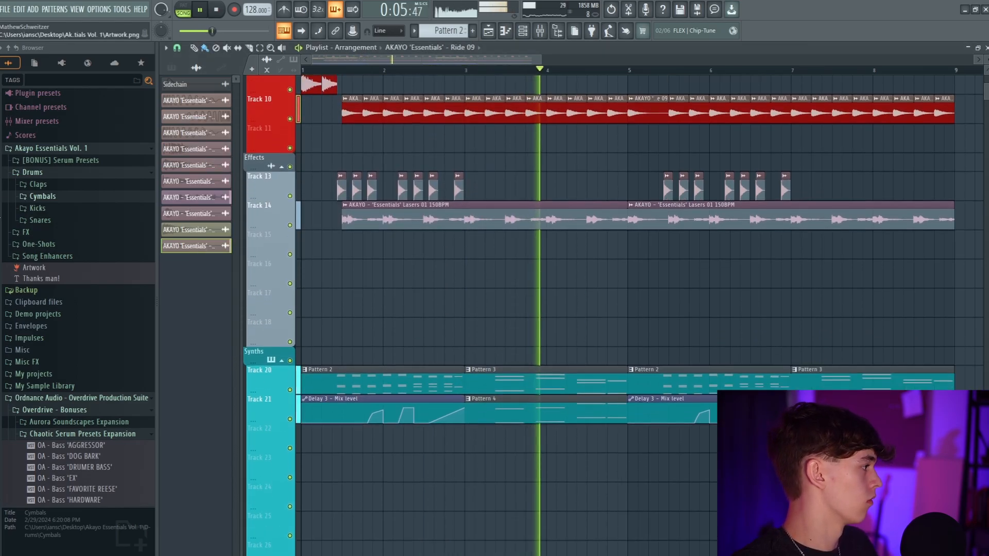
left_click(46, 233)
key("space")
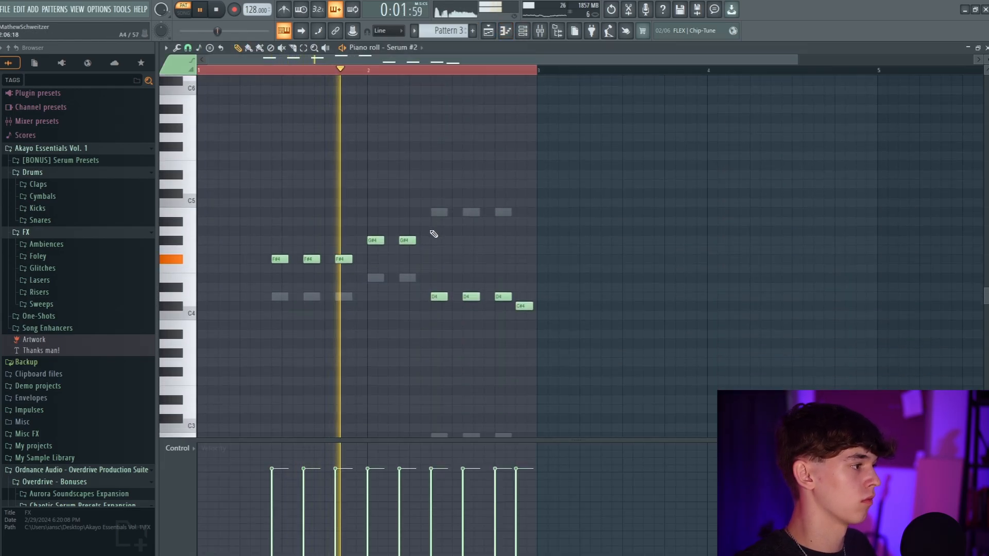
Select the B4 and C#5 notes in Pattern 4's last two chords and transpose them up one octave
left_click_drag(434, 234, 706, 397)
key("ctrl+Up")
key("ctrl+Up")
key("ctrl+Down")
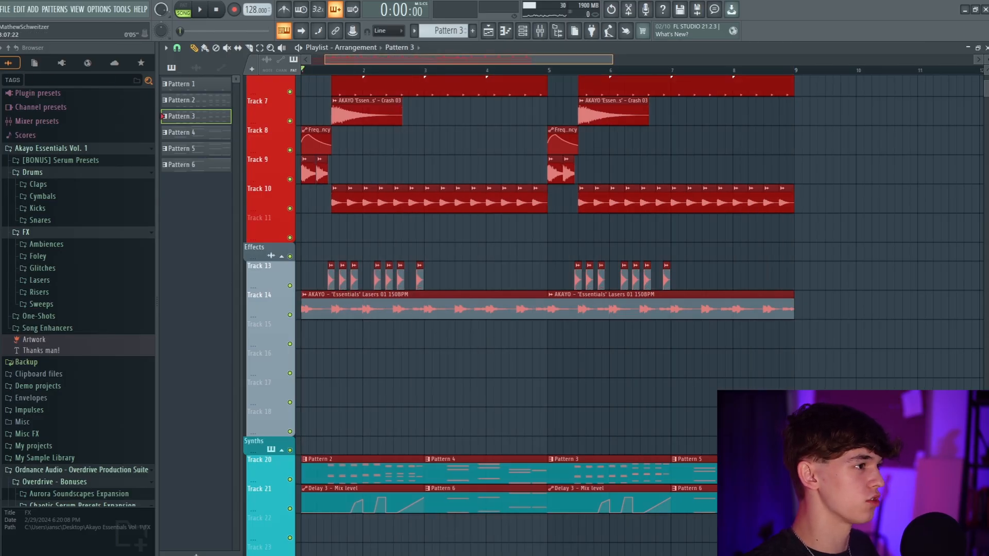
Duplicate the eight-bar arrangement from bar 9 onward and review Pattern 3's Serum notes
scroll(787, 268, "up", 8)
key("ctrl+b")
scroll(639, 268, "down", 7)
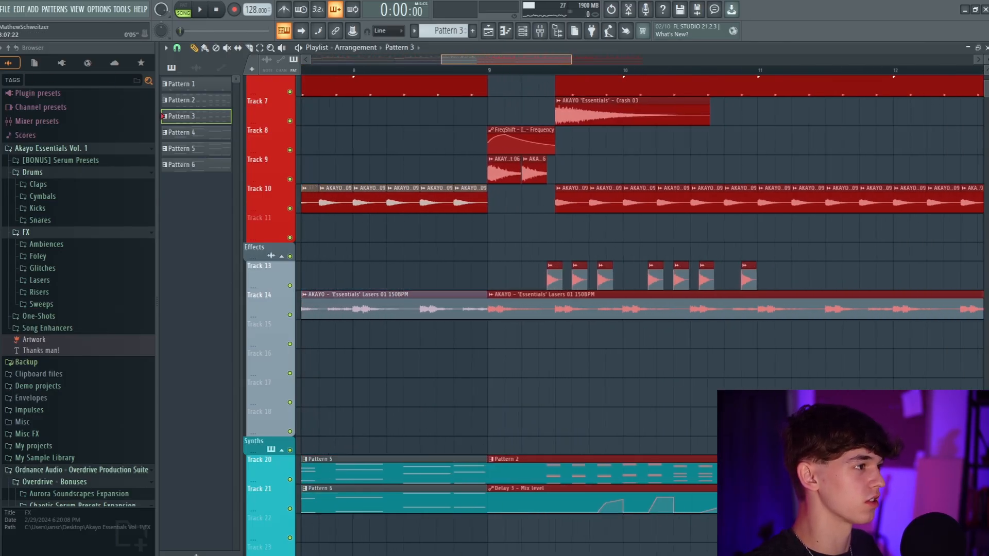
scroll(638, 268, "up", 4)
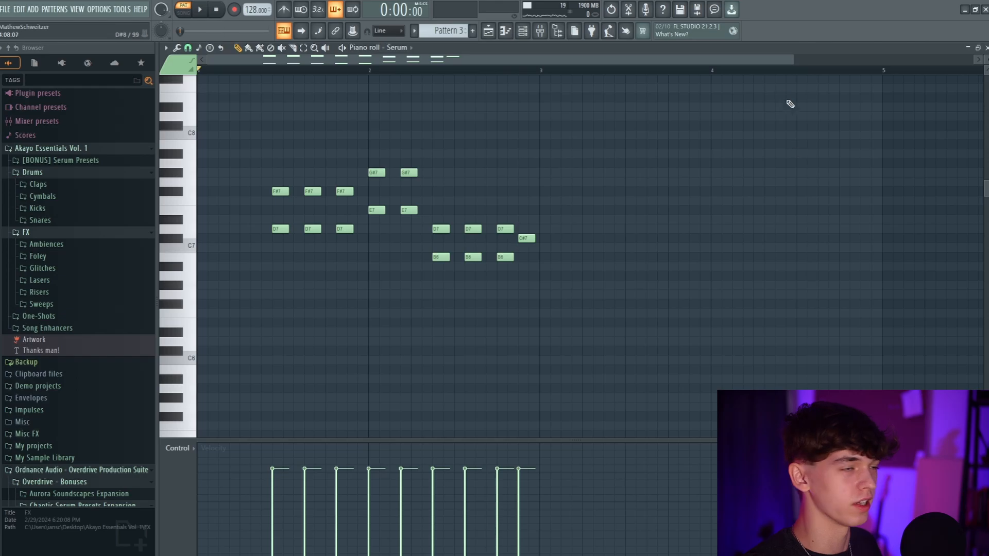
scroll(437, 242, "down", 5)
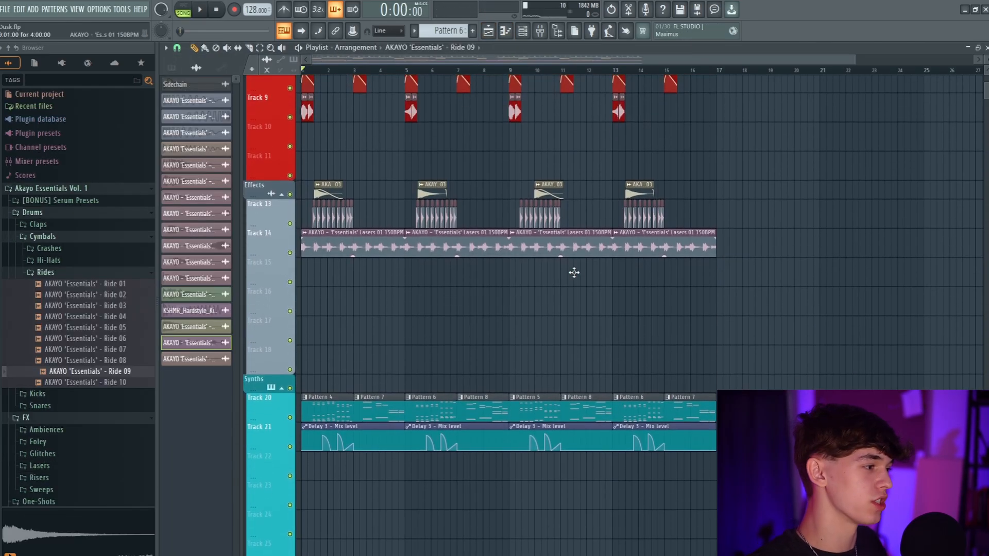
scroll(573, 272, "down", 6)
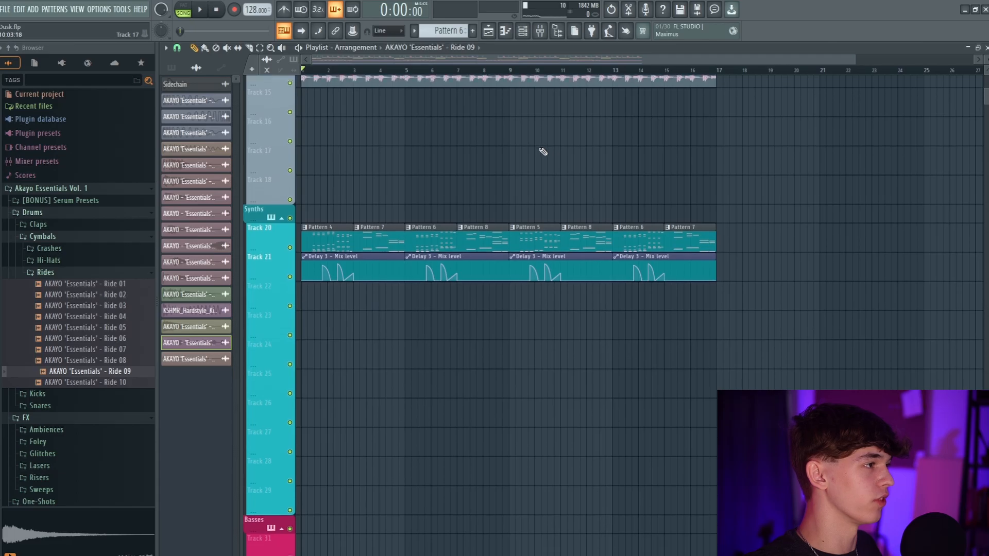
Load the one-shot Bass Shot 12 D as a new channel and return to the playlist arrangement
scroll(512, 67, "up", 3)
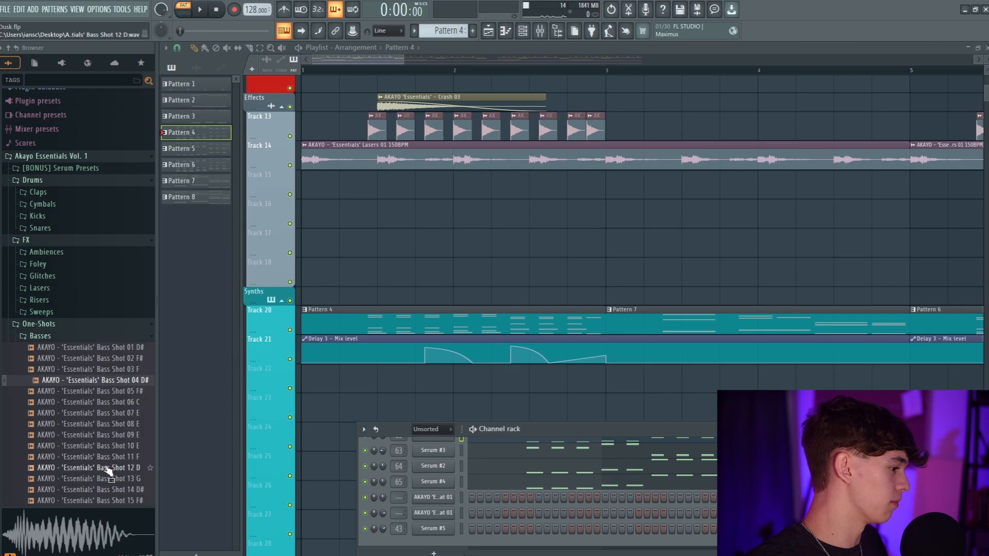
scroll(66, 437, "down", 3)
left_click_drag(78, 402, 448, 535)
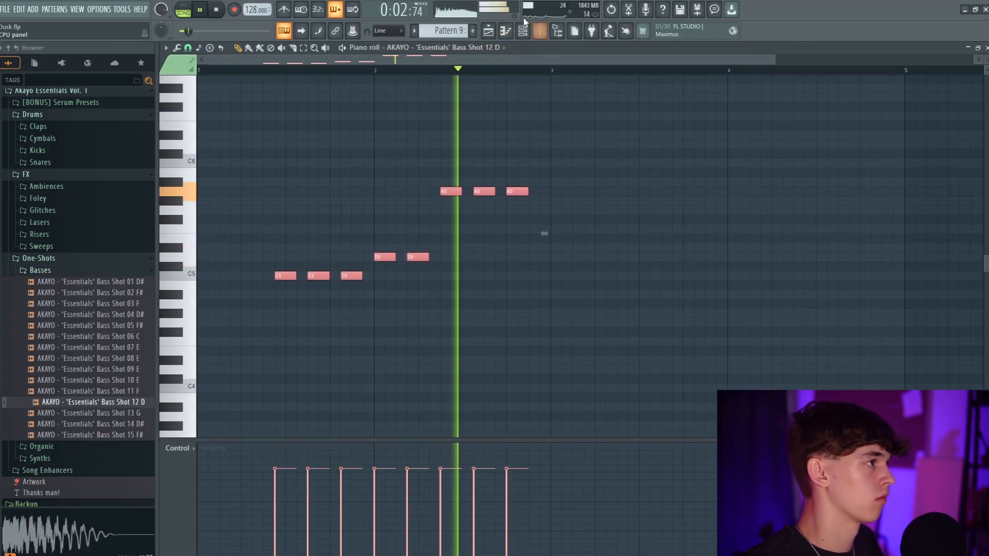
left_click(489, 31)
scroll(563, 377, "down", 3)
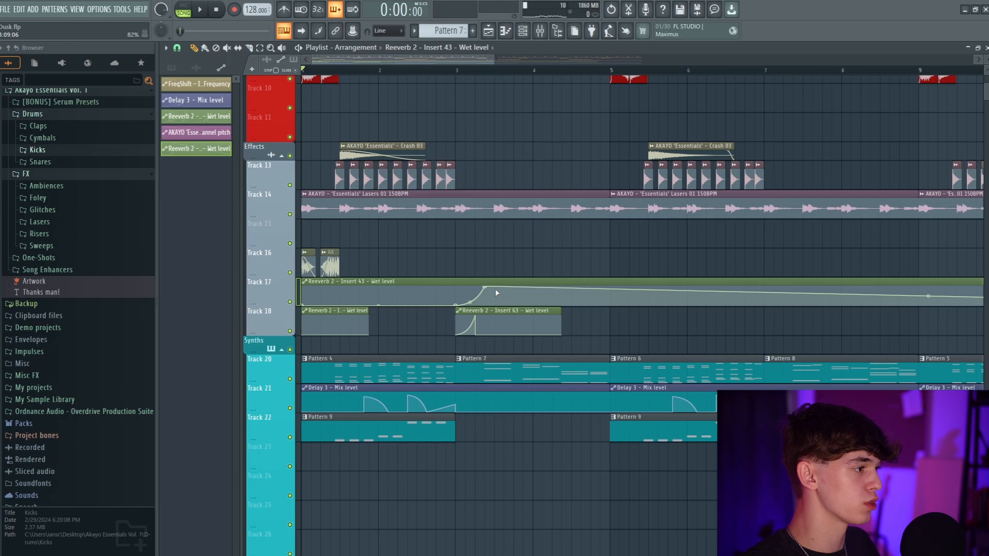
Shape the Reeverb 2 wet level automation on Track 17 with a point that drops it back to zero after its rise
right_click(496, 289)
left_click_drag(496, 290, 484, 305)
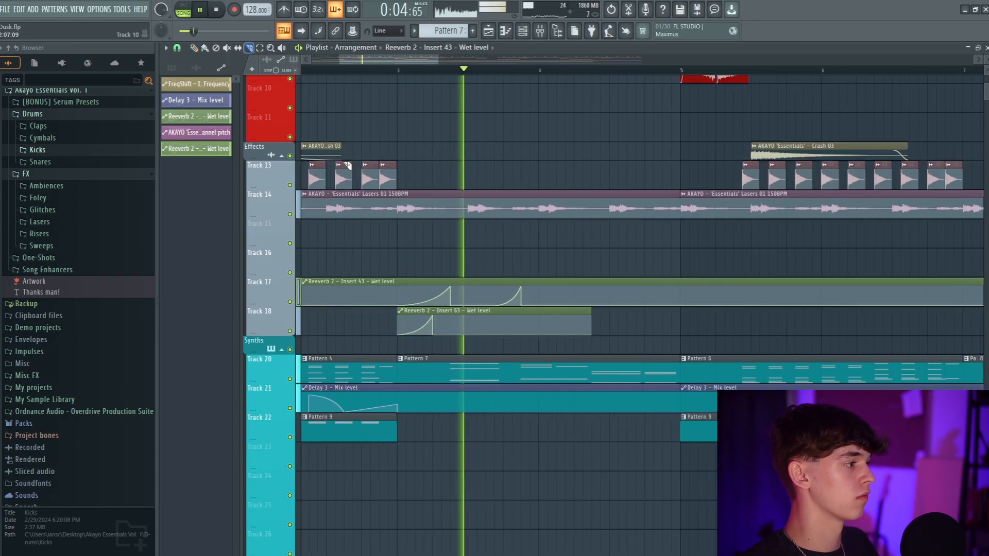
left_click_drag(398, 276, 400, 304)
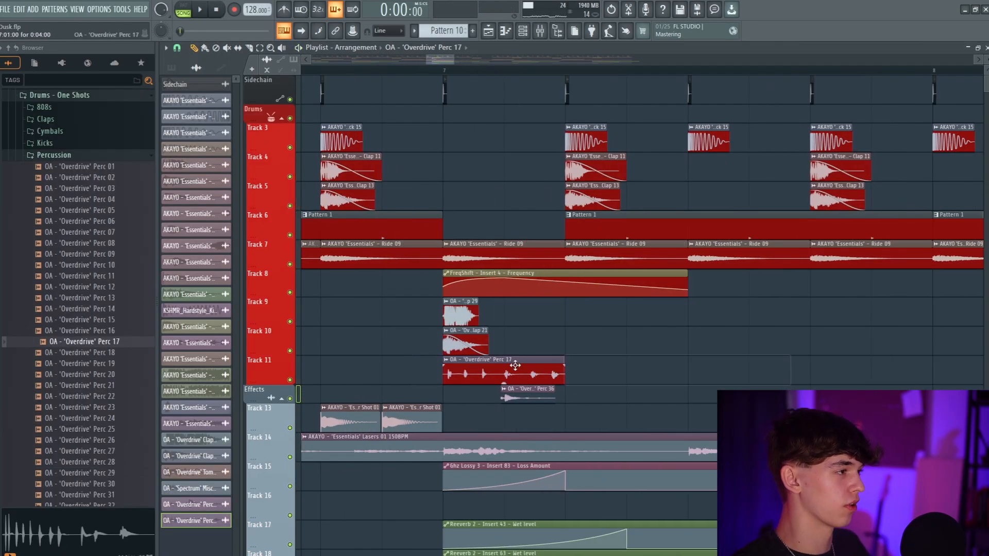
Play through the full arrangement and examine its drum, effects and synth tracks
double_click(515, 366)
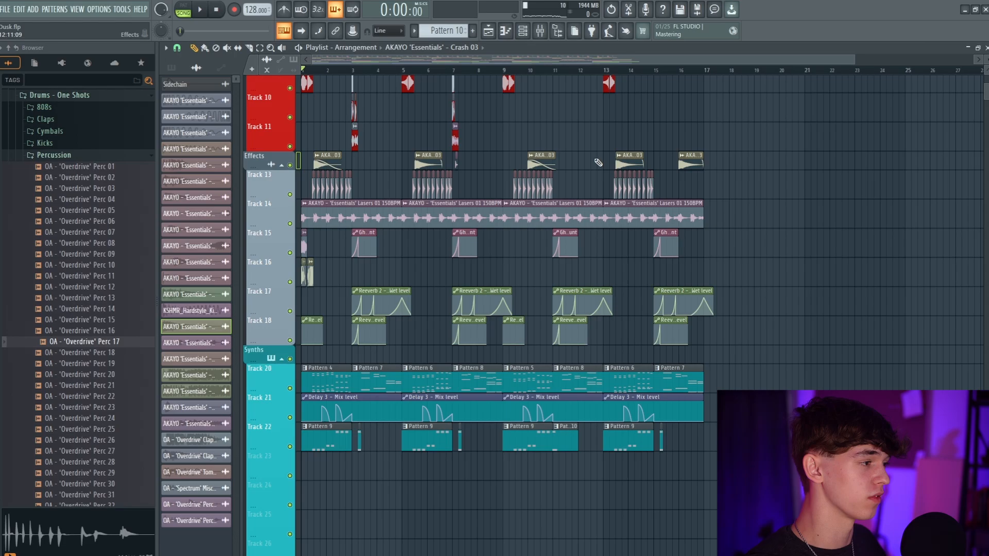
scroll(598, 163, "up", 5)
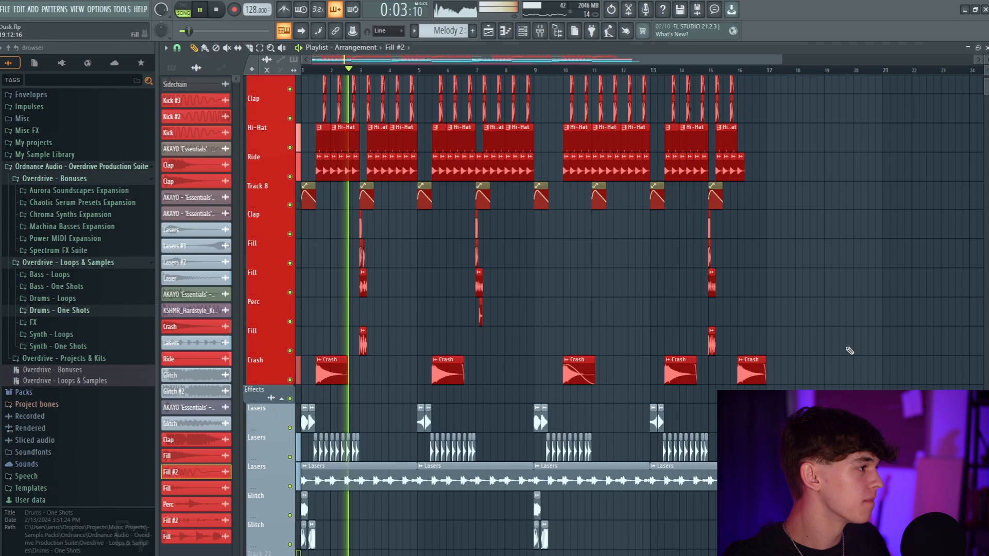
scroll(846, 349, "up", 3)
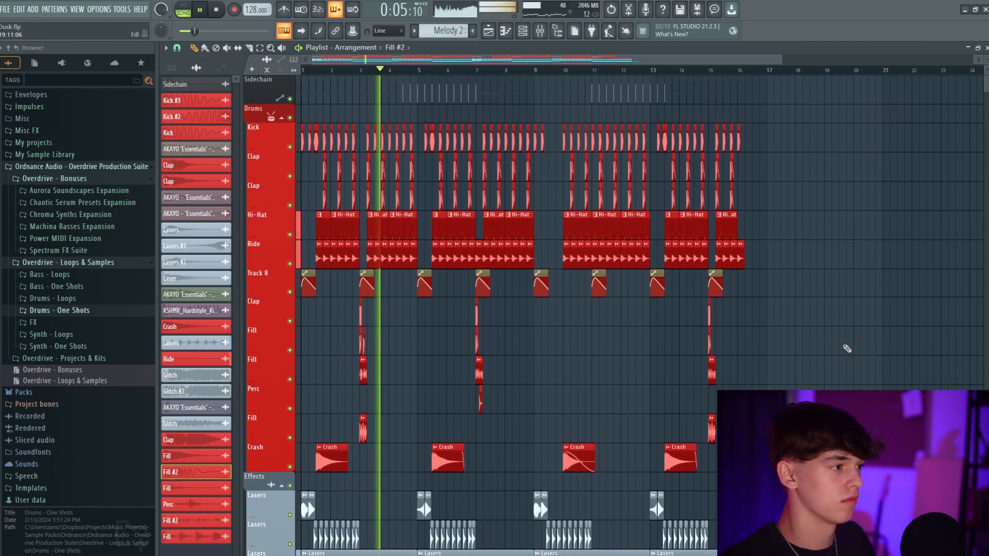
scroll(829, 369, "down", 12)
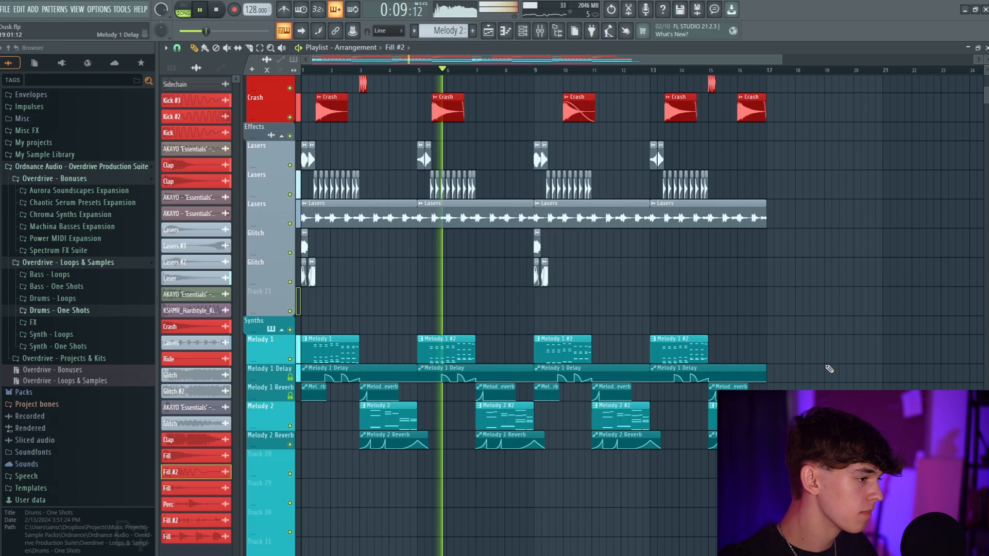
scroll(822, 354, "up", 11)
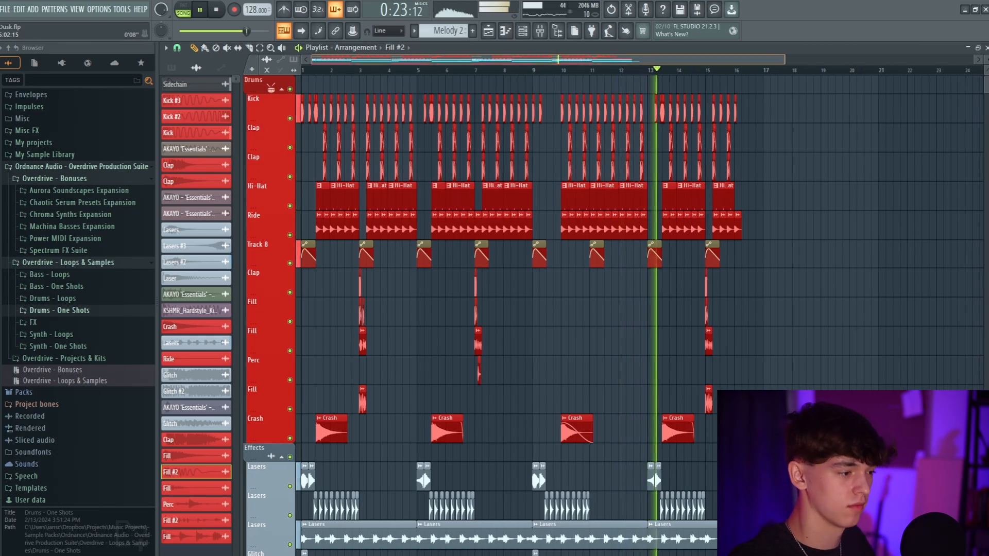
left_click_drag(425, 61, 449, 62)
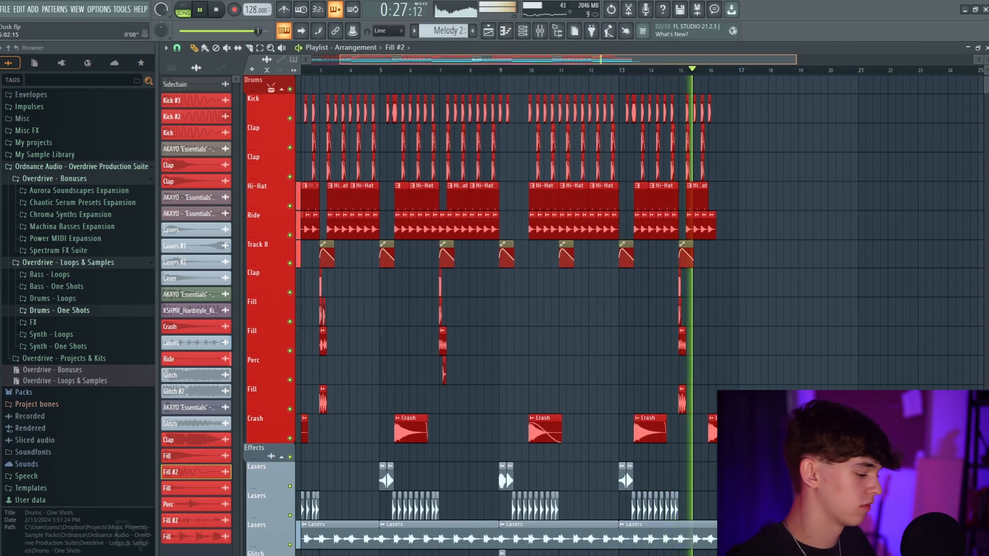
left_click_drag(449, 62, 425, 61)
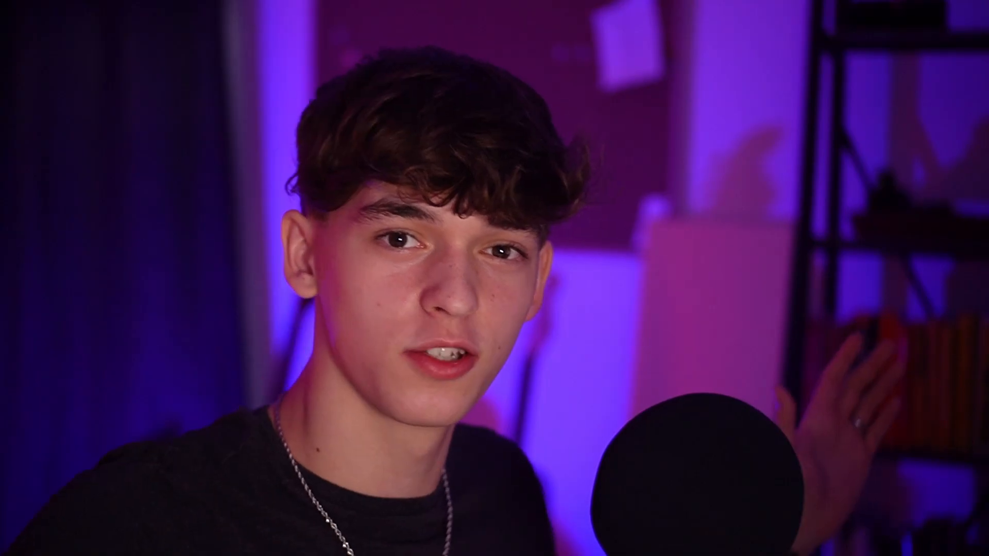